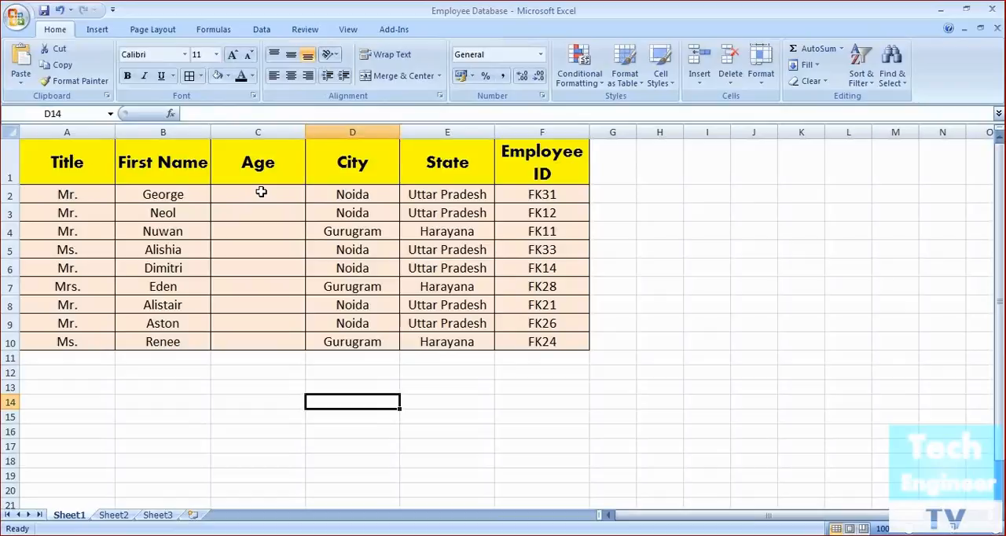
# Open the data validation settings for cell C2 in the Age column and allow only whole numbers
pyautogui.click(260, 30)
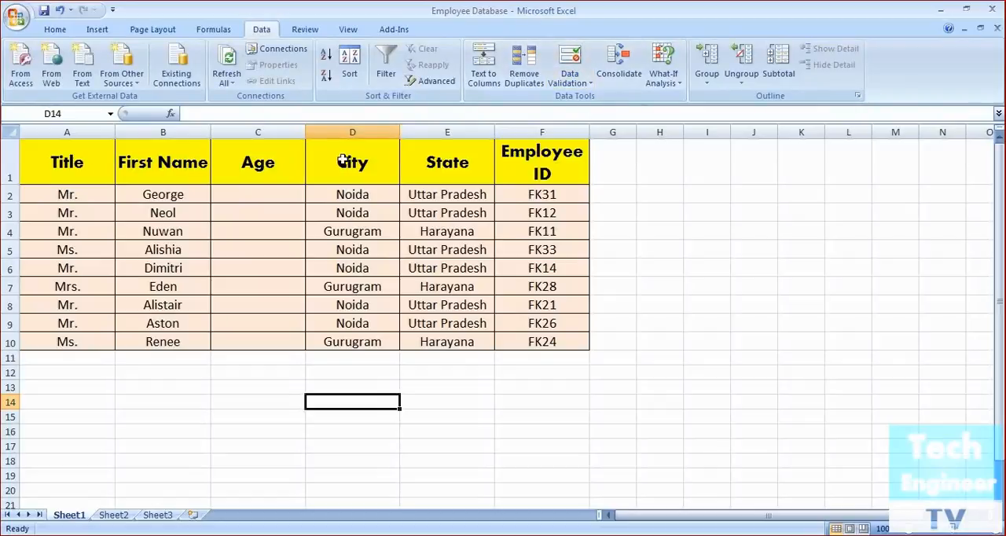
pyautogui.click(261, 193)
pyautogui.click(590, 85)
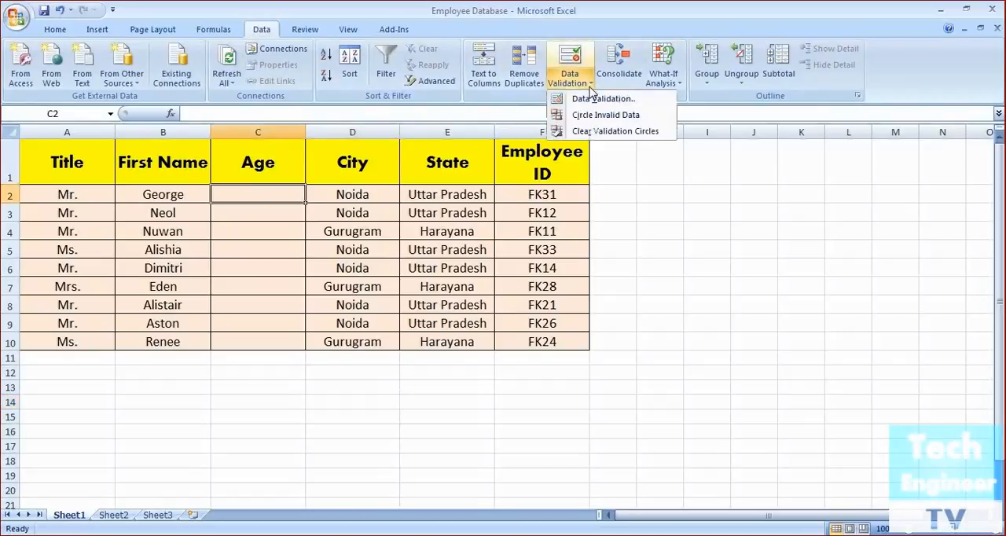
pyautogui.click(590, 100)
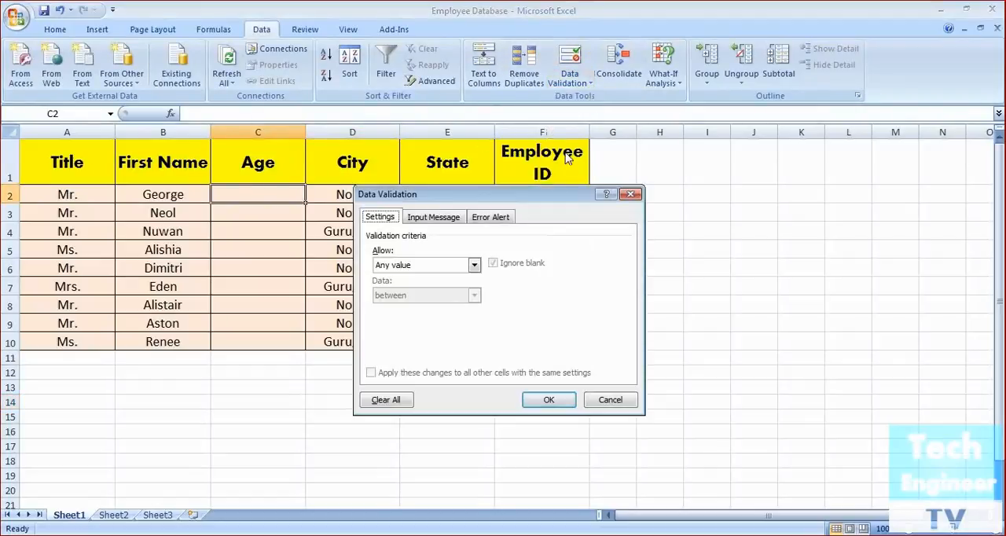
pyautogui.moveTo(554, 205); pyautogui.dragTo(717, 168)
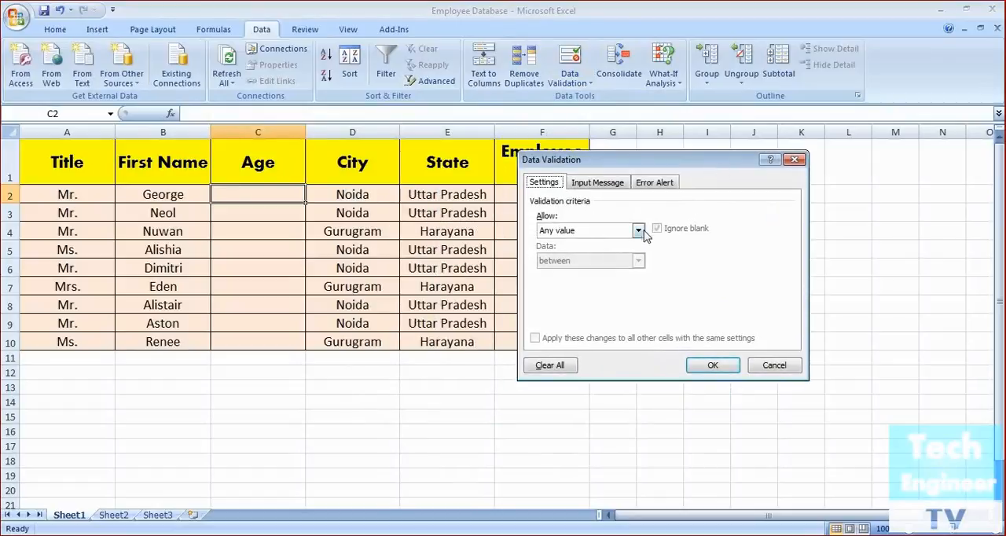
pyautogui.click(639, 231)
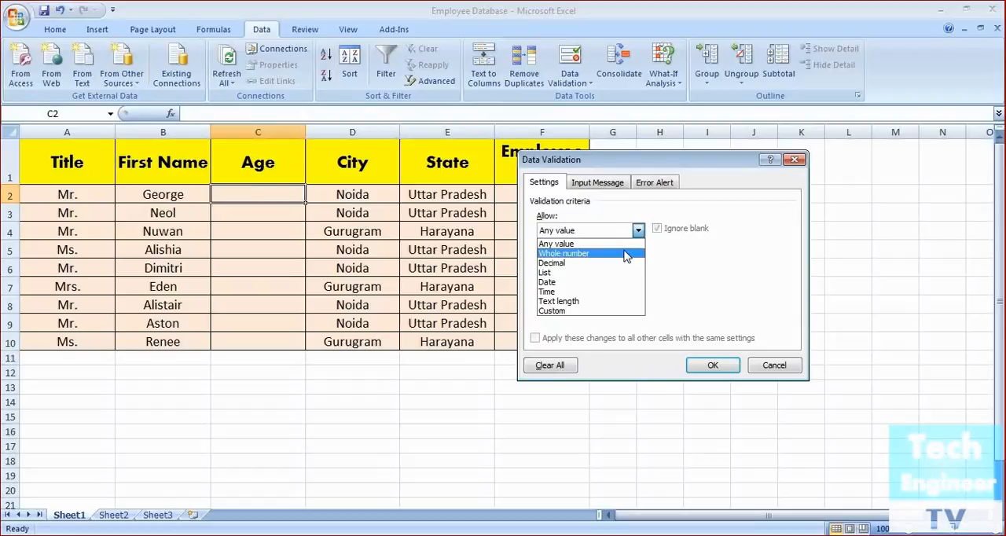
pyautogui.click(626, 254)
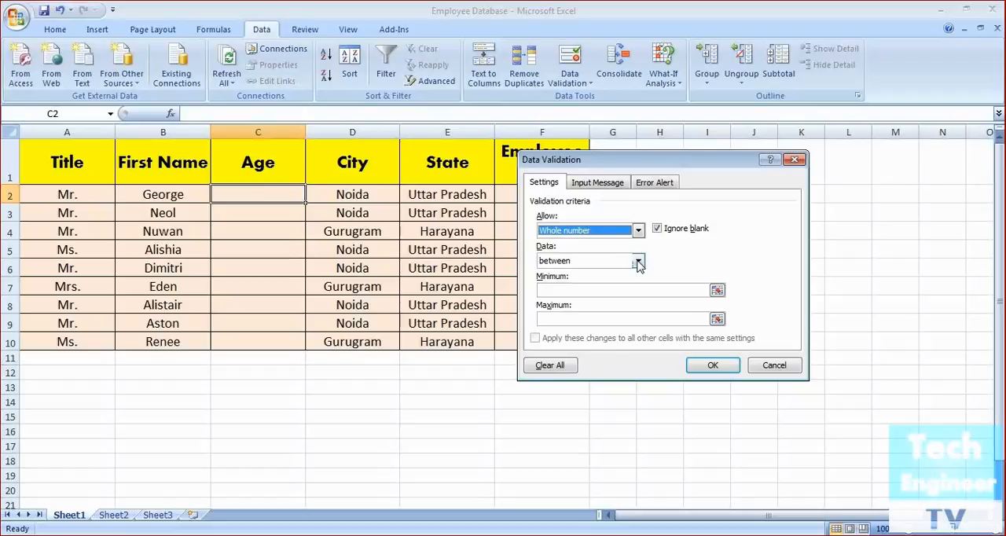
# Restrict C2 to values between 18 and 50, apply the rule and fill it down the Age column to C10
pyautogui.click(638, 263)
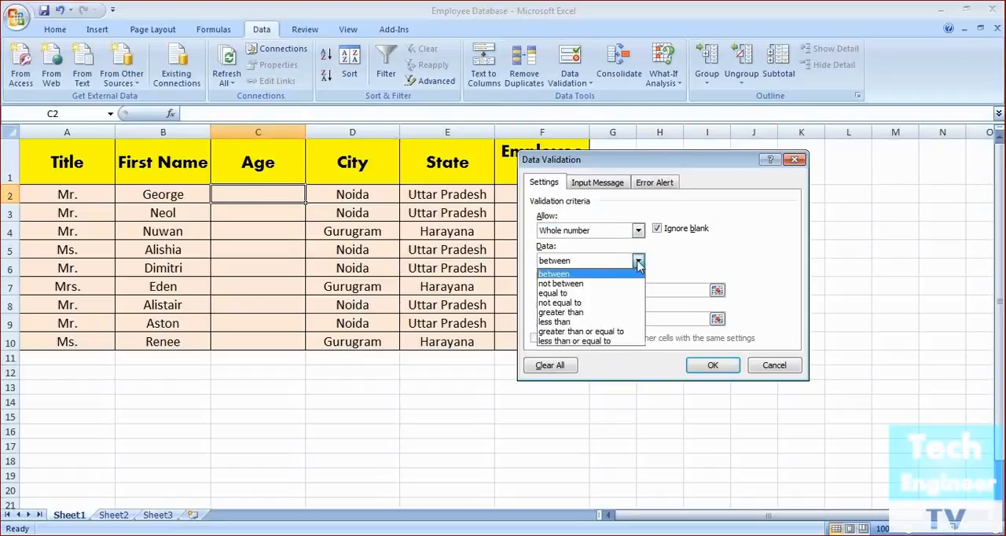
pyautogui.click(638, 264)
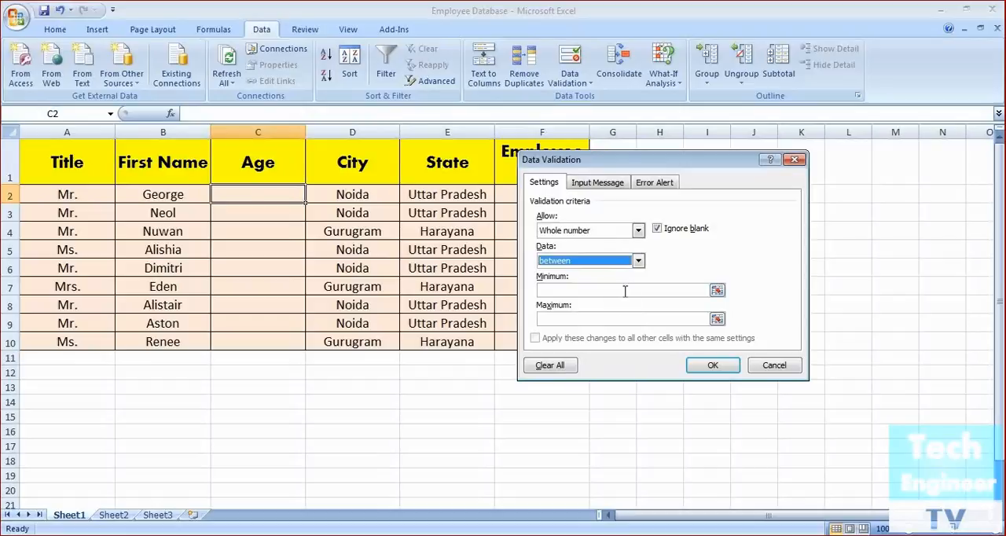
pyautogui.click(625, 290)
pyautogui.write('18')
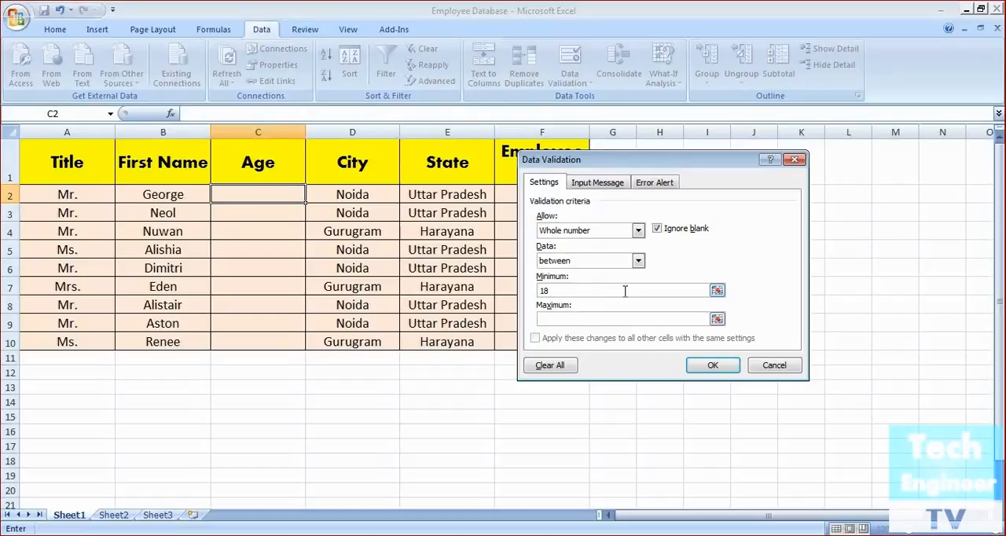
pyautogui.click(609, 317)
pyautogui.write('50')
pyautogui.click(712, 365)
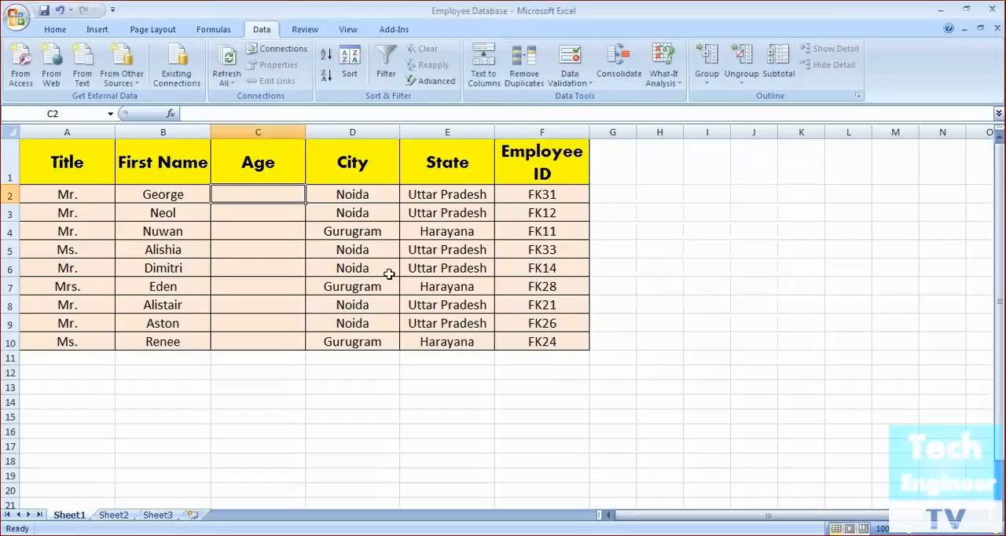
pyautogui.moveTo(305, 202); pyautogui.dragTo(290, 343)
# Test the validation rule in C2 by trying the ages 15, 61 and 55.5, cancelling each entry
pyautogui.click(269, 197)
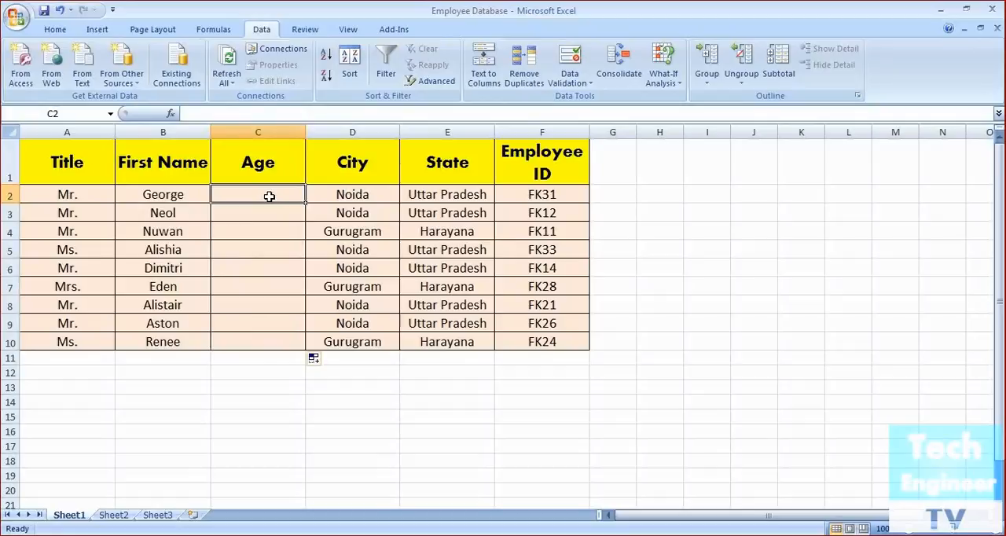
pyautogui.write('15')
pyautogui.press('Return')
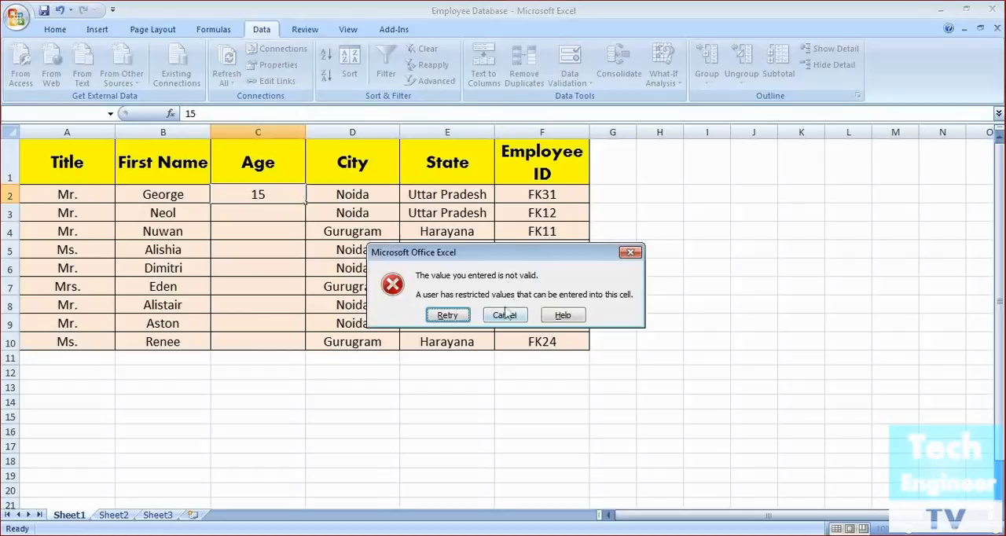
pyautogui.click(505, 315)
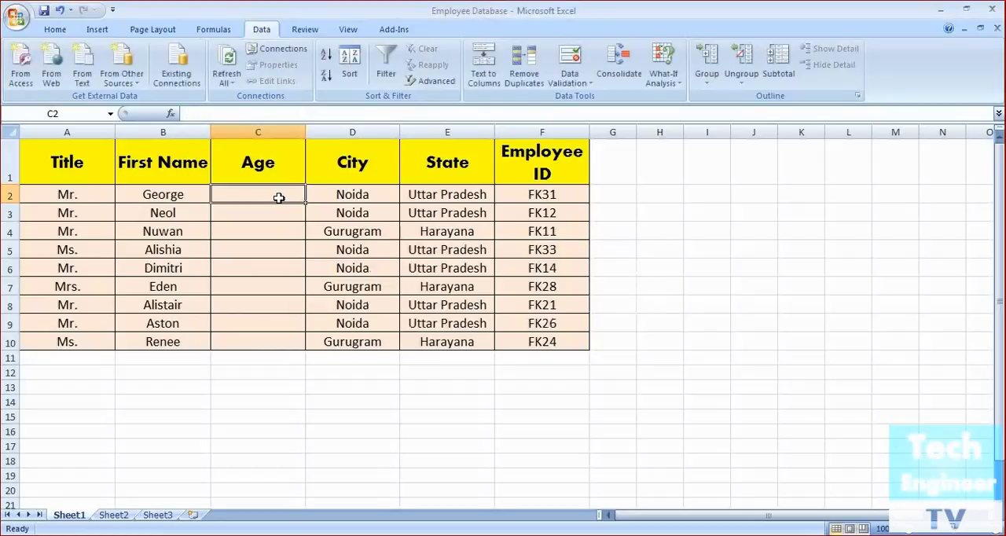
pyautogui.write('61')
pyautogui.press('Return')
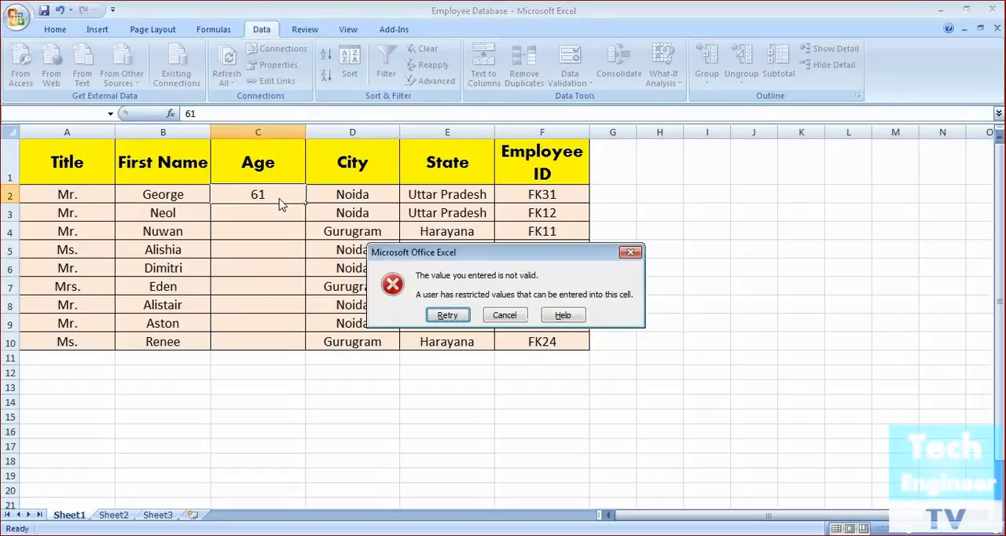
pyautogui.click(505, 315)
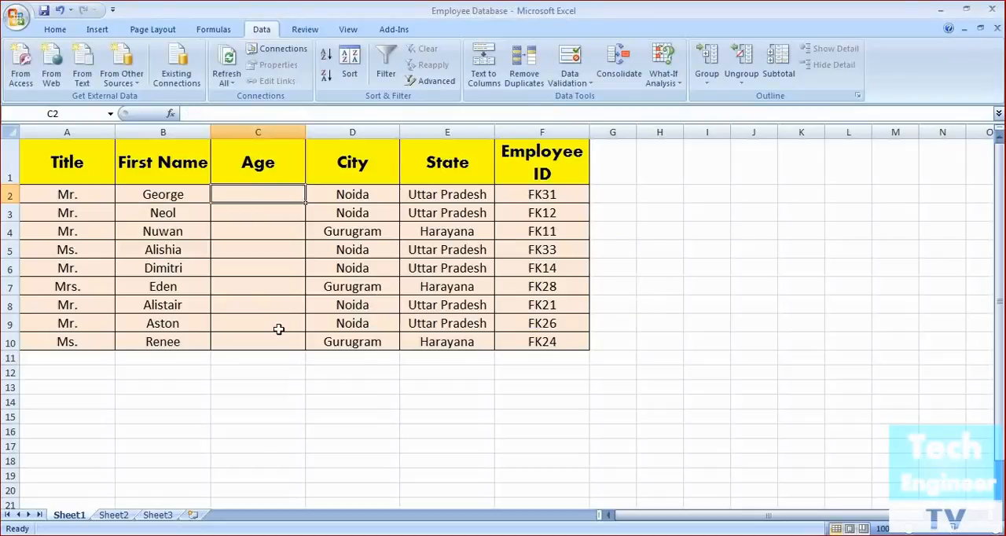
pyautogui.write('55.5')
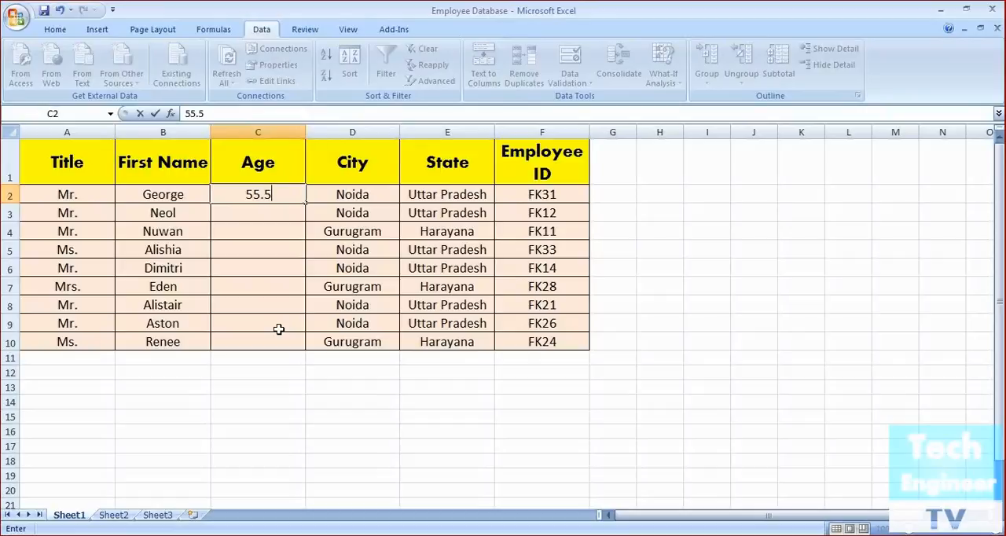
pyautogui.press('Return')
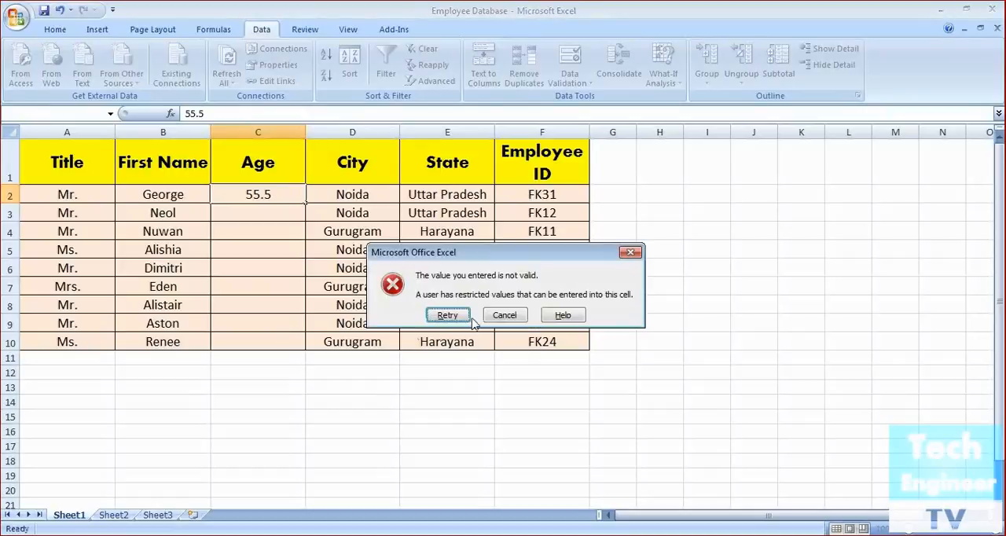
pyautogui.click(505, 315)
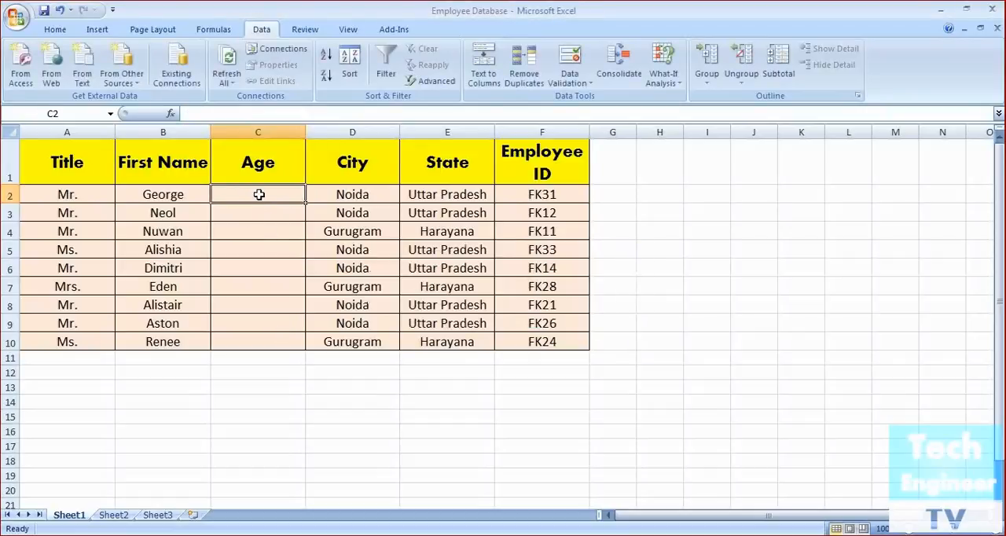
# Enter the ages 50 in C2 and 45 in C3
pyautogui.write('50')
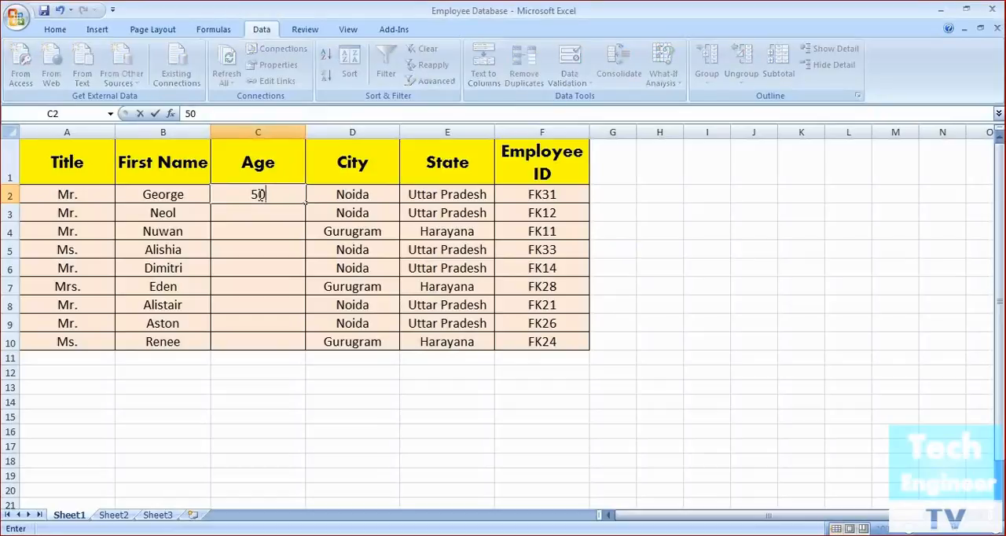
pyautogui.press('Return')
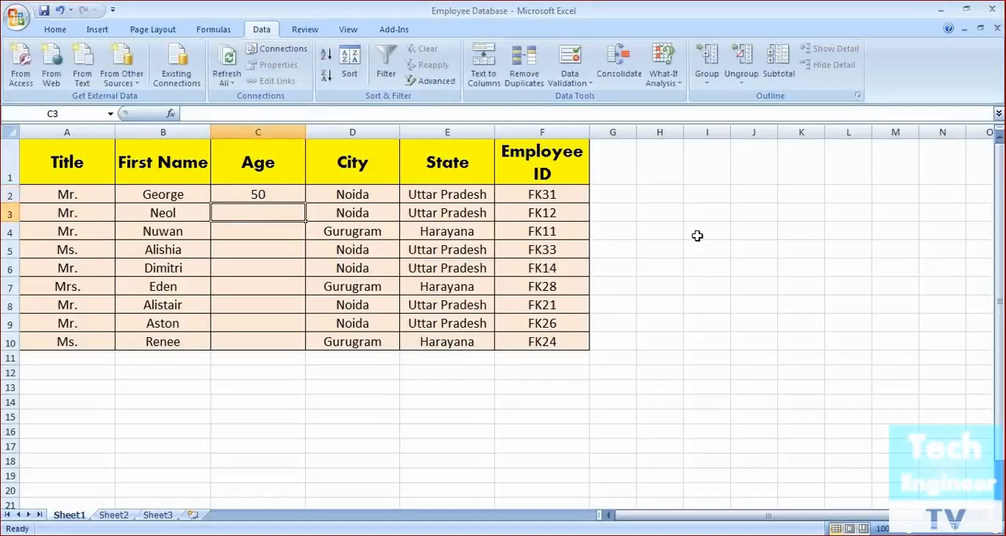
pyautogui.write('45')
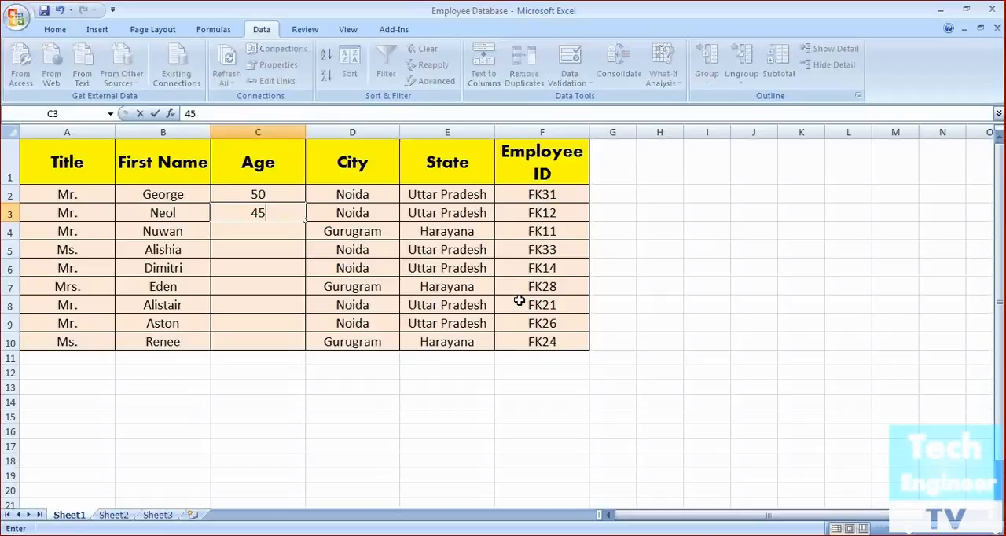
pyautogui.press('Return')
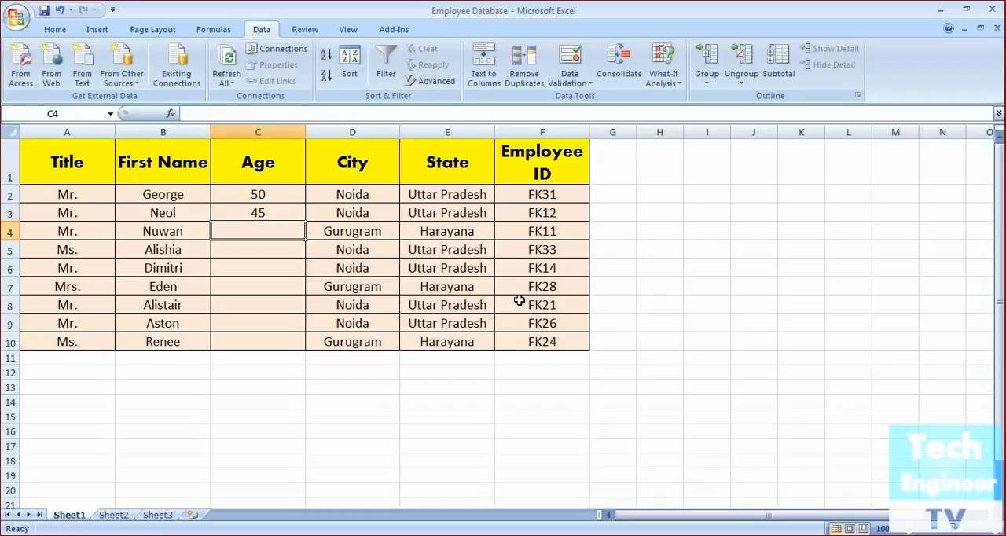
# Test the validation rule in C4 by trying the ages 14, 64 and 45.6, cancelling each entry
pyautogui.write('14')
pyautogui.press('Return')
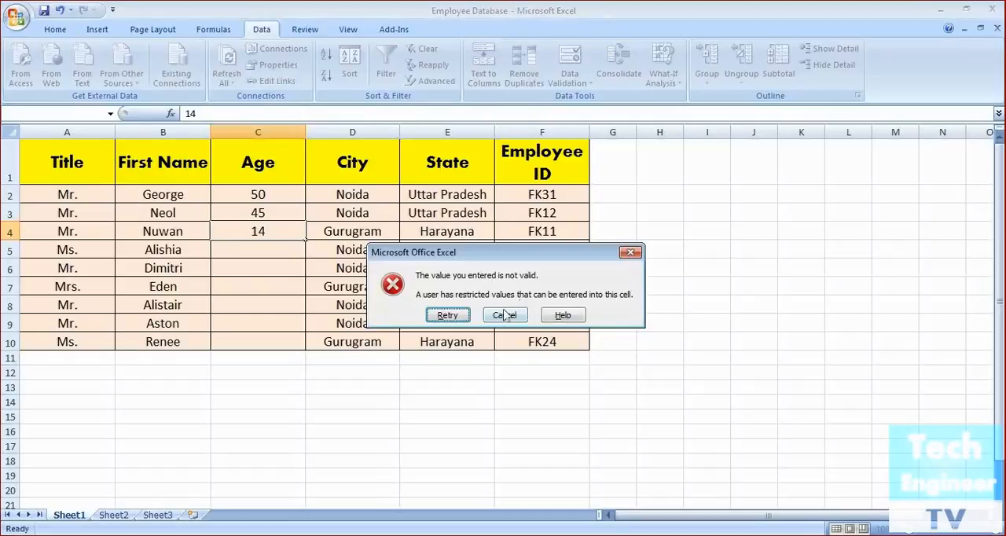
pyautogui.click(504, 315)
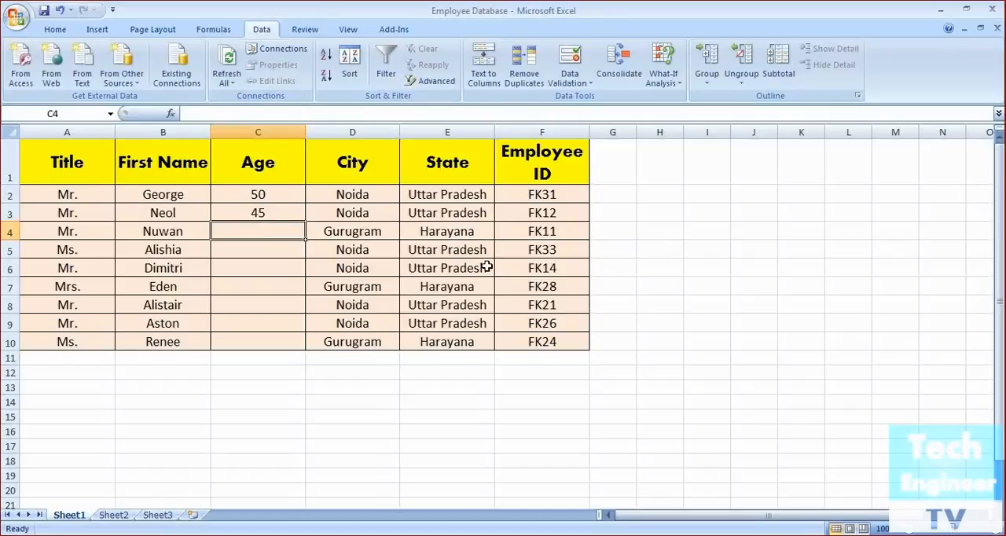
pyautogui.write('64')
pyautogui.press('Return')
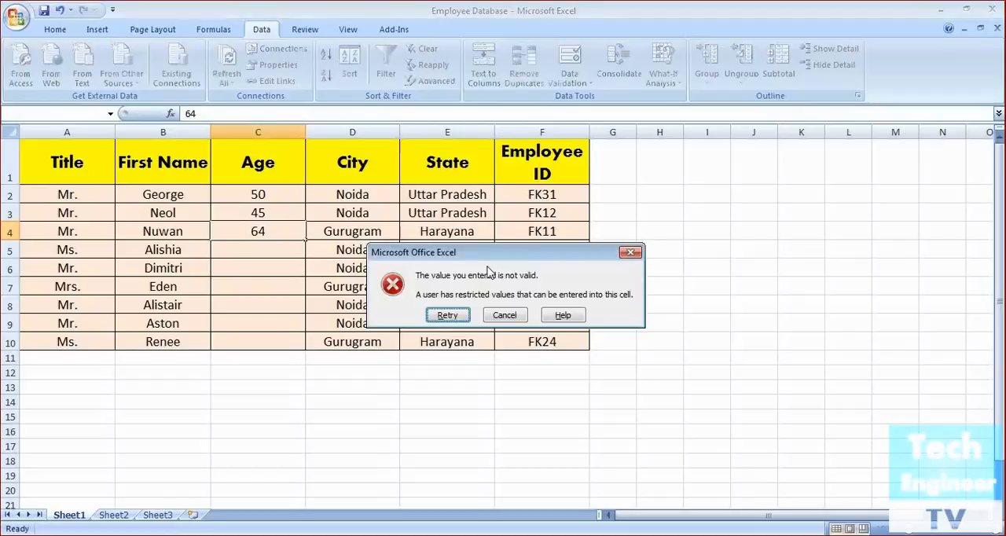
pyautogui.click(514, 314)
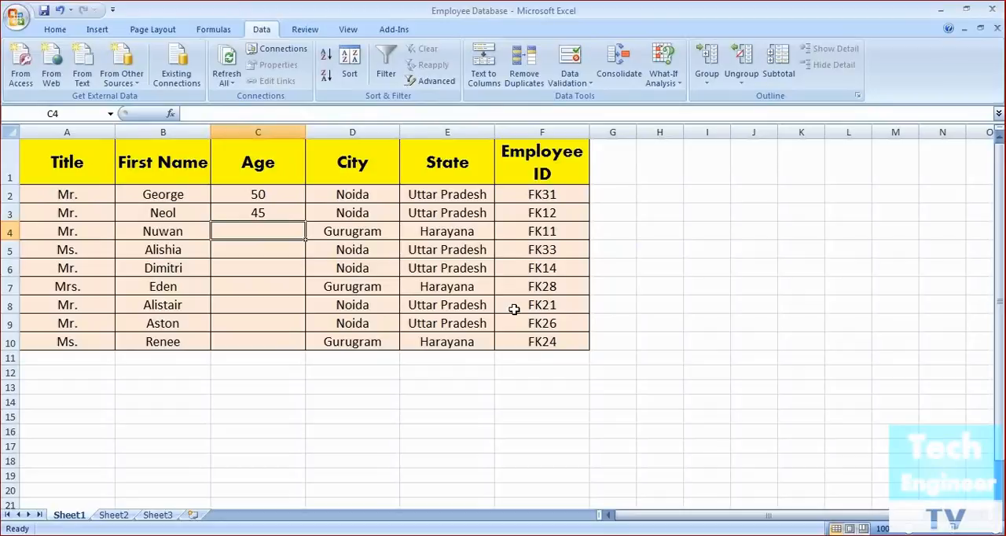
pyautogui.write('45.6')
pyautogui.press('Return')
pyautogui.click(504, 315)
# Fill in the ages 31, 26, 36 and 46 in cells C4 to C7
pyautogui.write('31')
pyautogui.press('Return')
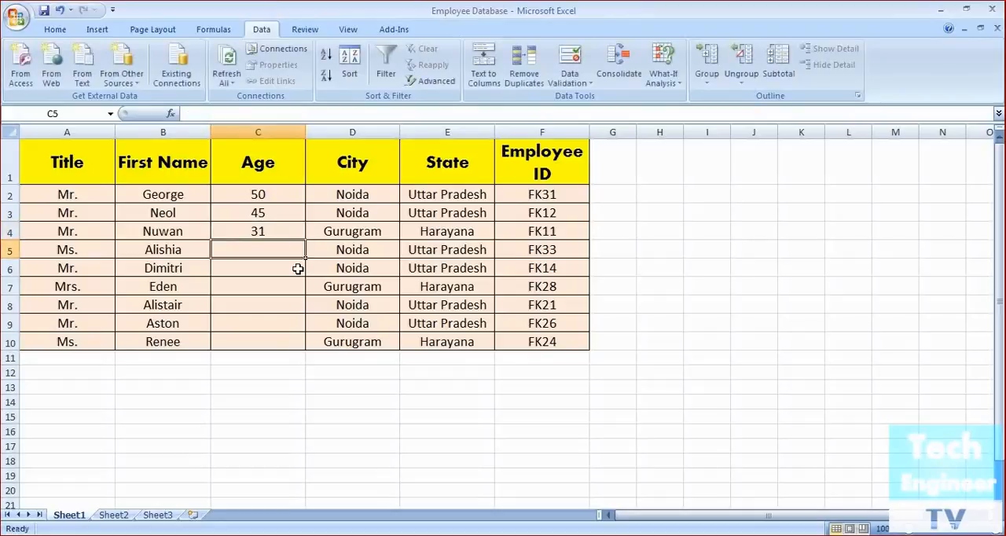
pyautogui.write('26')
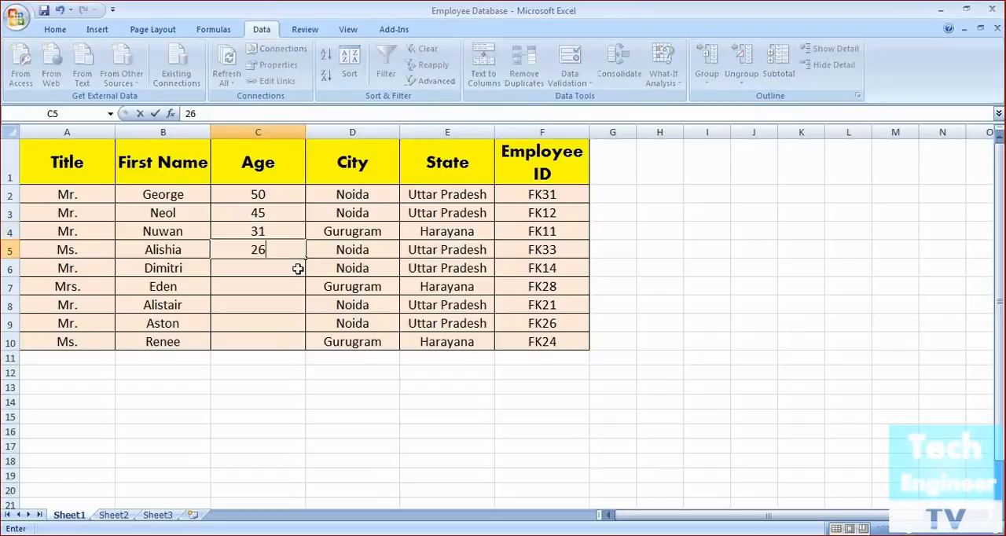
pyautogui.press('Return')
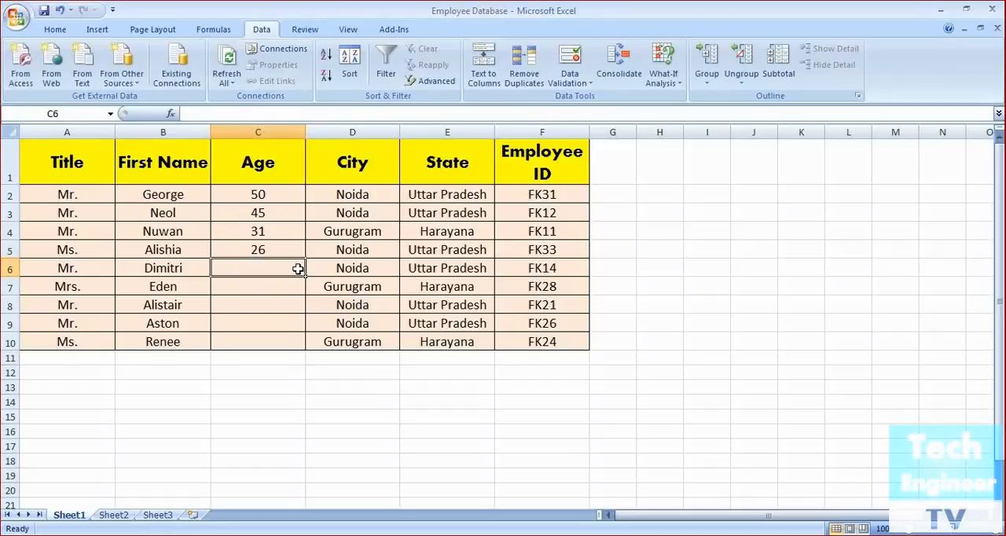
pyautogui.write('36')
pyautogui.press('Return')
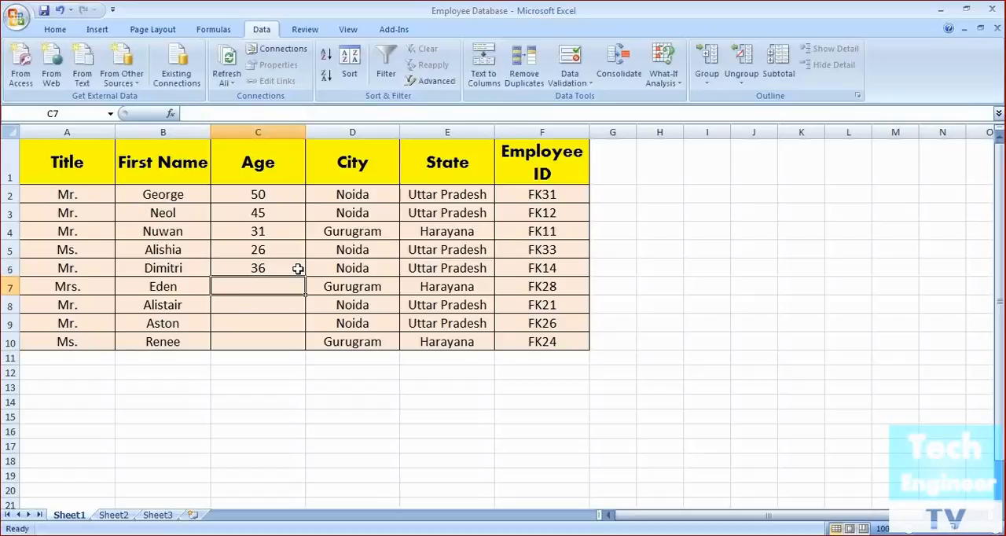
pyautogui.write('46')
pyautogui.press('Return')
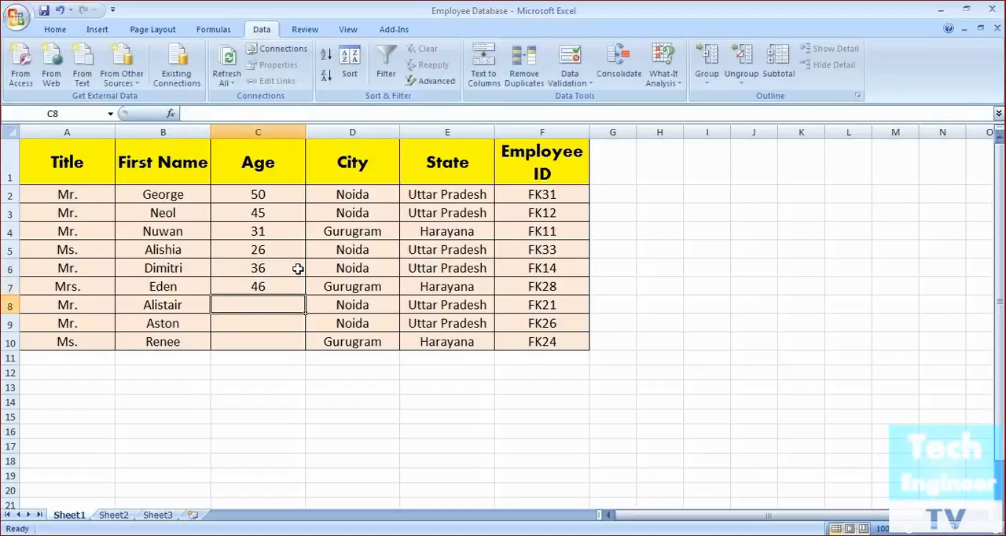
# Try to enter the age 78 in C8 and cancel the entry
pyautogui.write('78')
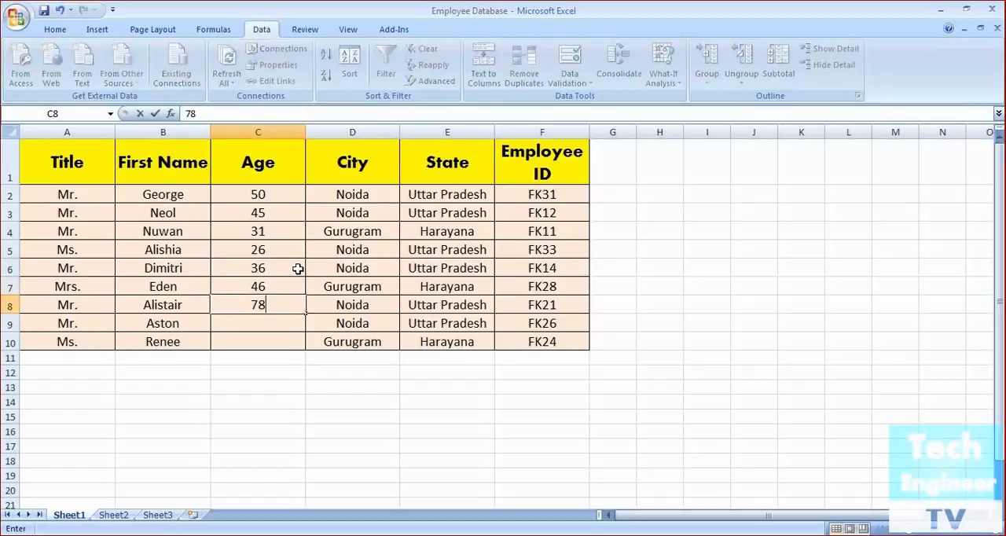
pyautogui.press('Return')
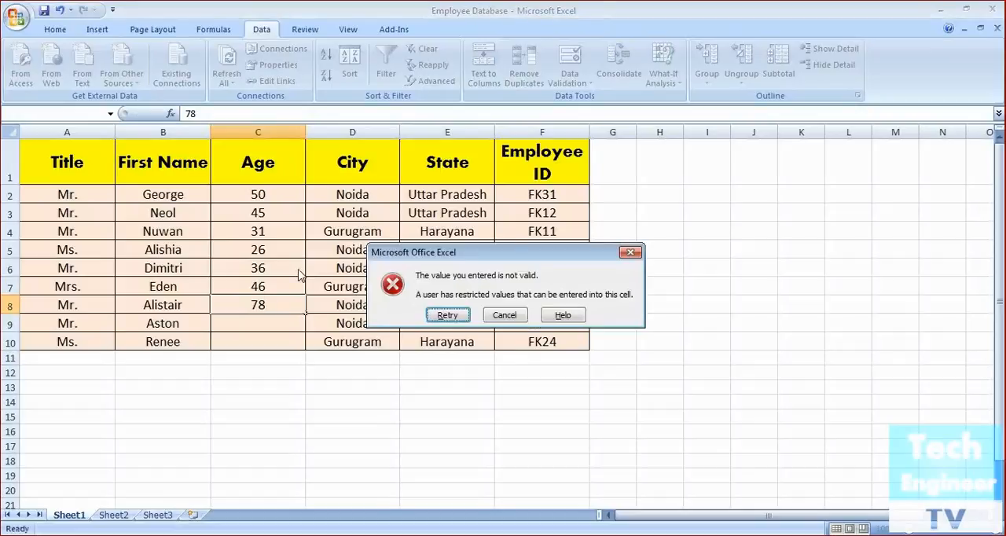
pyautogui.click(505, 315)
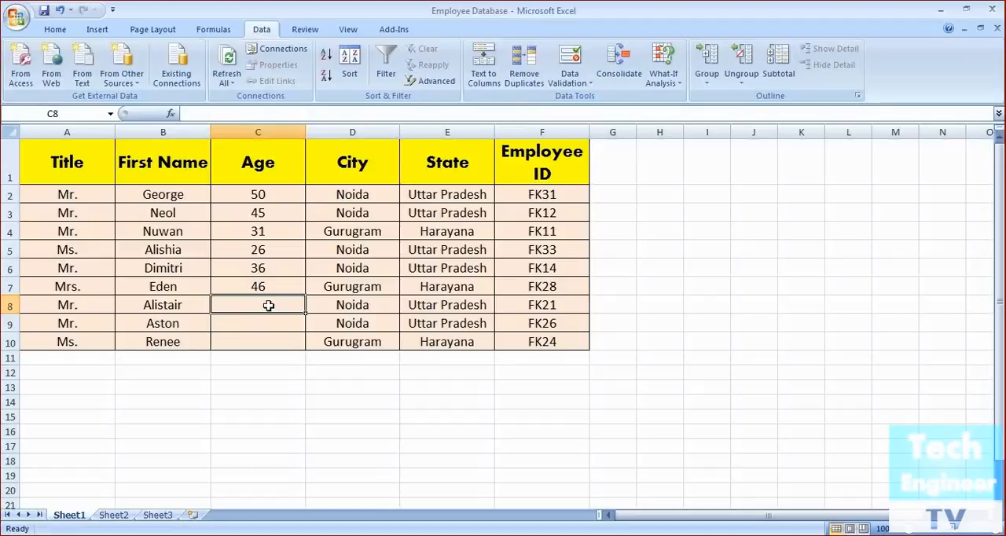
# Fill in the ages 56, 60 and 18 in cells C8 to C10
pyautogui.write('56')
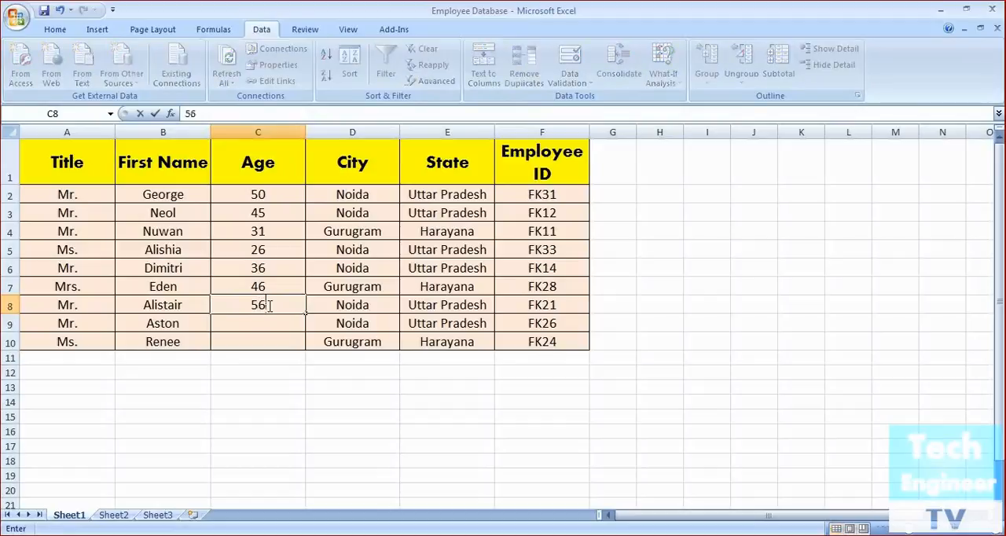
pyautogui.press('Return')
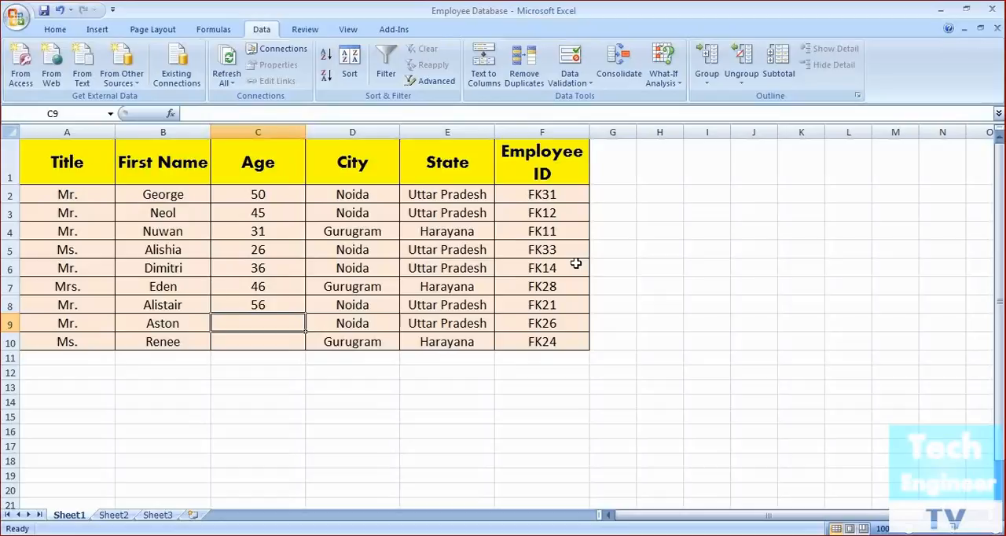
pyautogui.write('60')
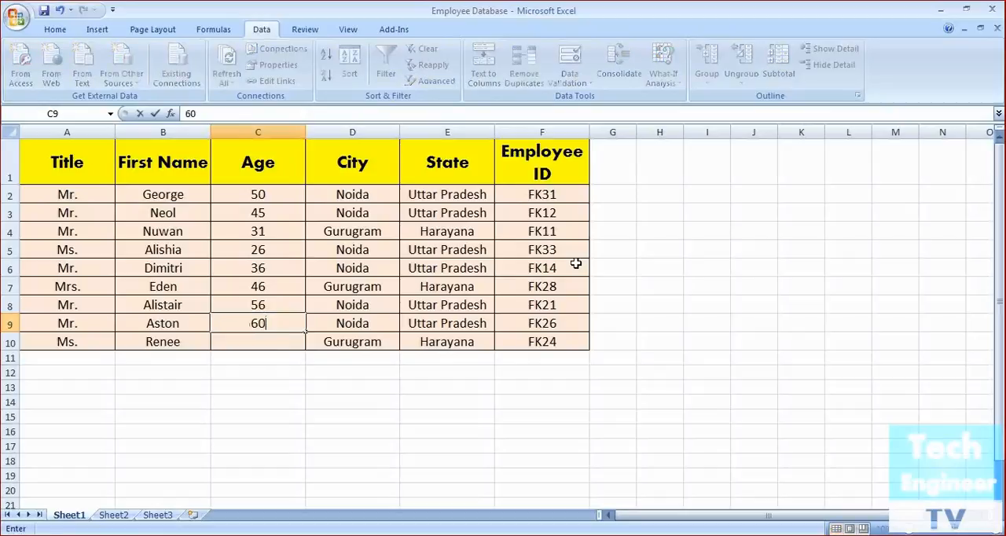
pyautogui.press('Return')
pyautogui.write('18')
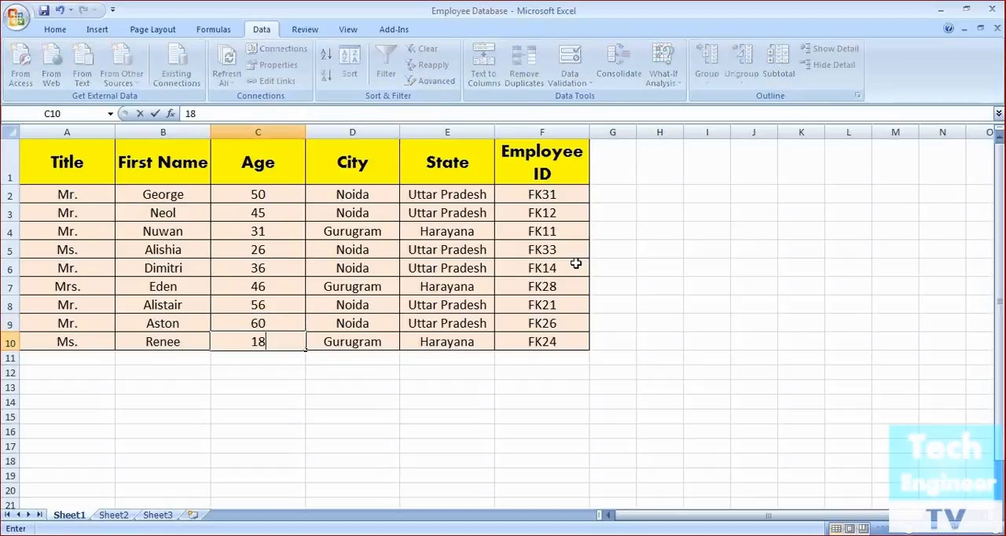
pyautogui.press('Return')
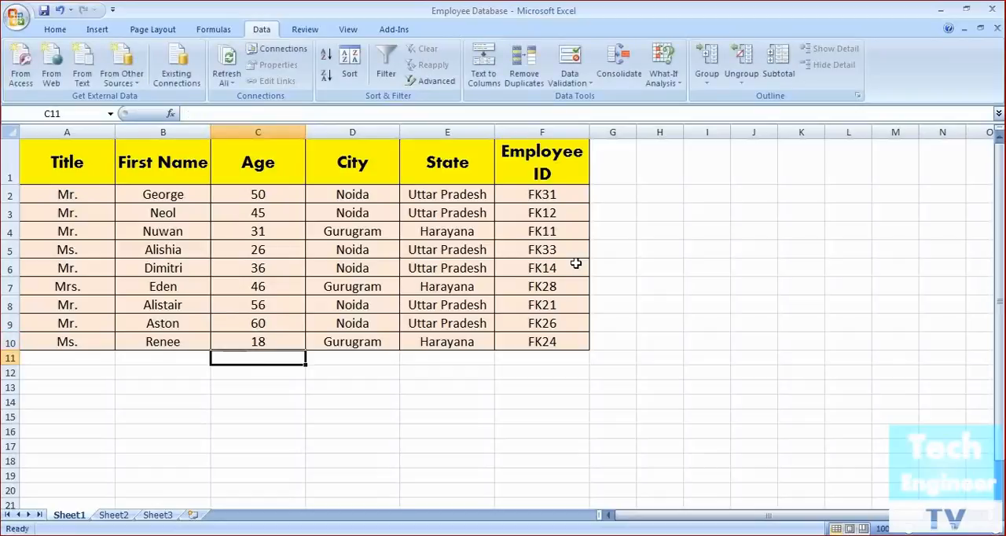
pyautogui.click(326, 403)
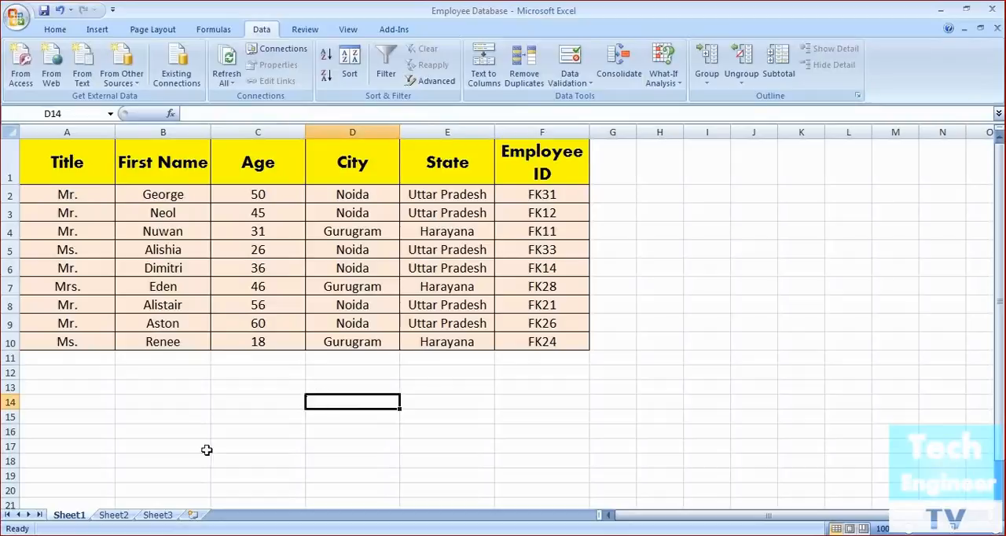
# On Sheet2, start a data validation rule for the first Rate cell, D4, that allows decimal values
pyautogui.click(112, 516)
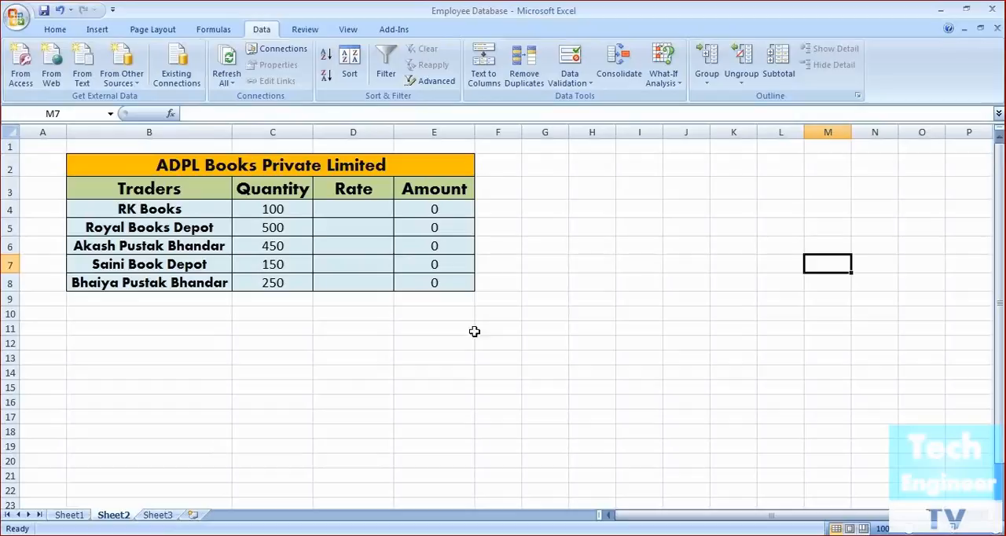
pyautogui.click(377, 216)
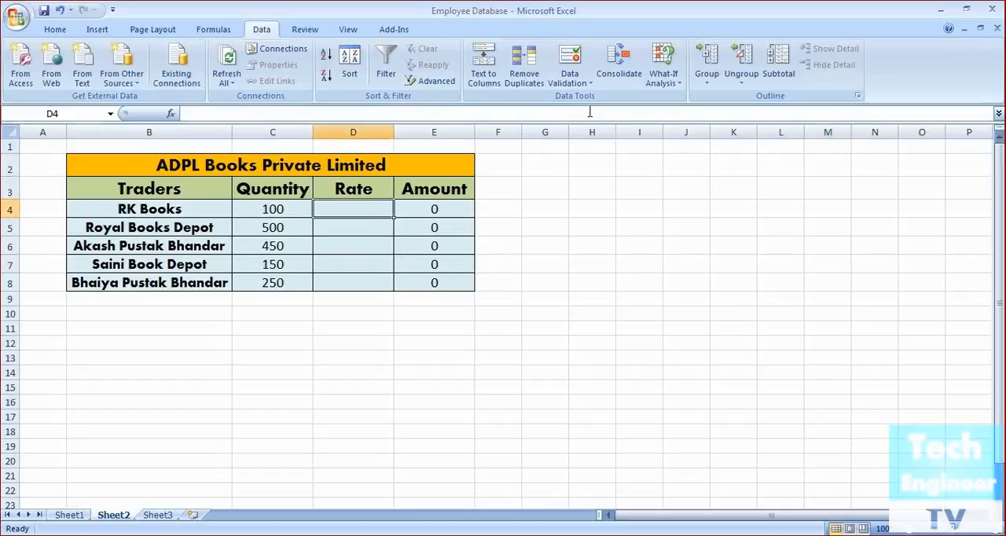
pyautogui.click(587, 82)
pyautogui.click(589, 99)
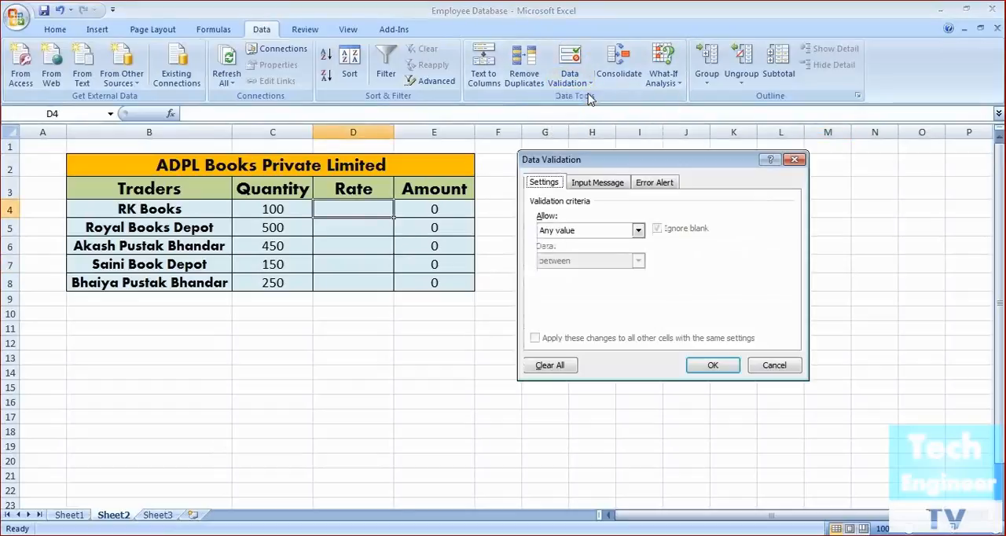
pyautogui.click(638, 230)
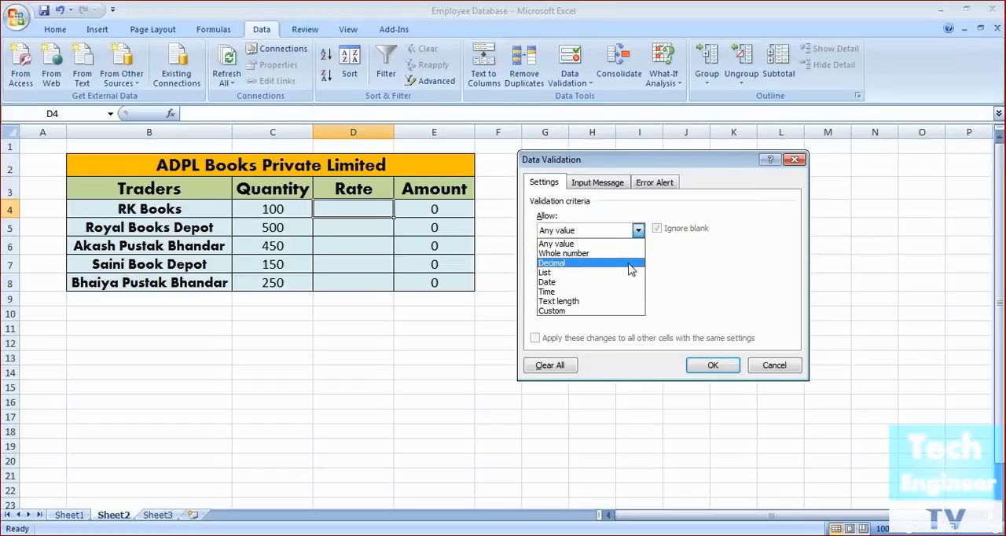
pyautogui.click(629, 264)
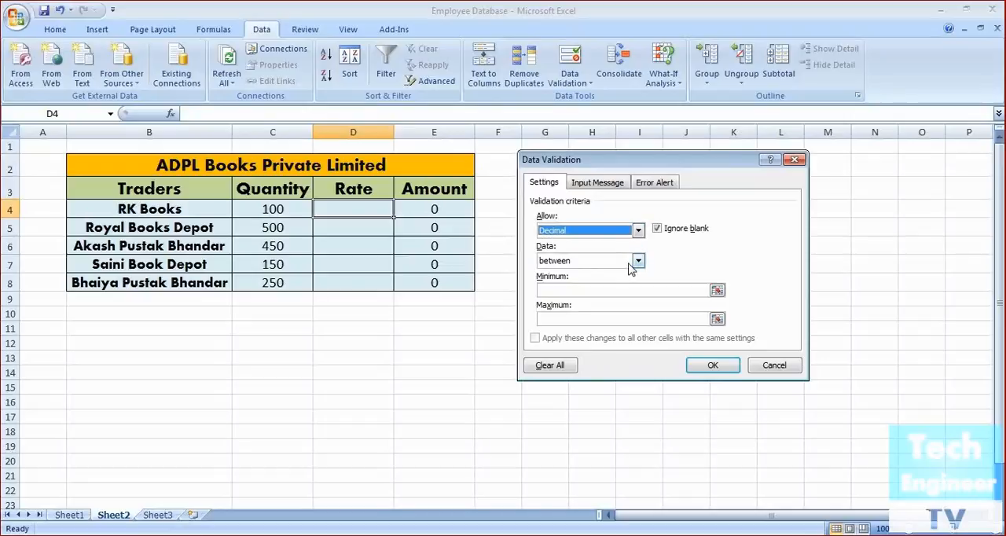
# Limit the decimal rule to values between a minimum of 100 and a maximum of 125 and apply it
pyautogui.click(638, 262)
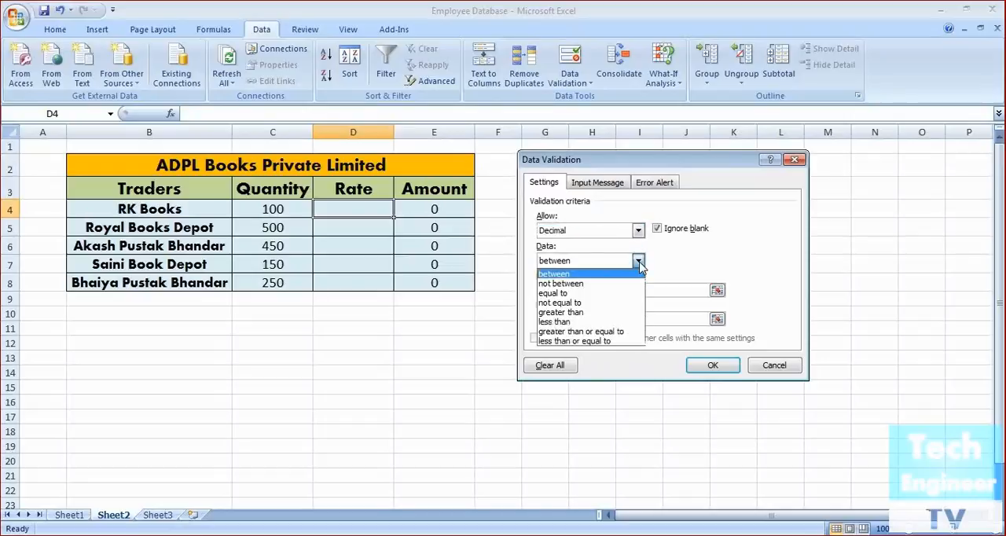
pyautogui.click(639, 263)
pyautogui.click(629, 291)
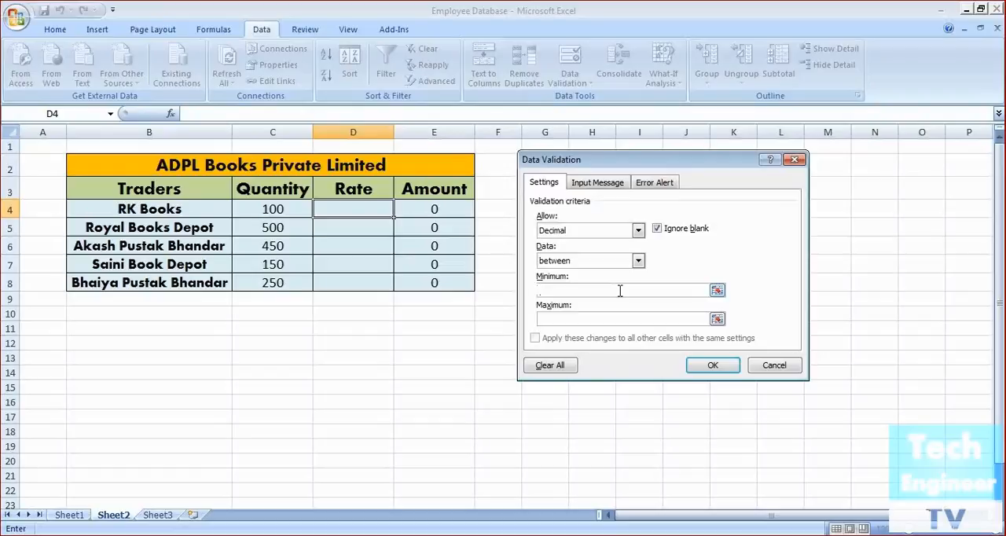
pyautogui.write('100')
pyautogui.click(606, 317)
pyautogui.write('125')
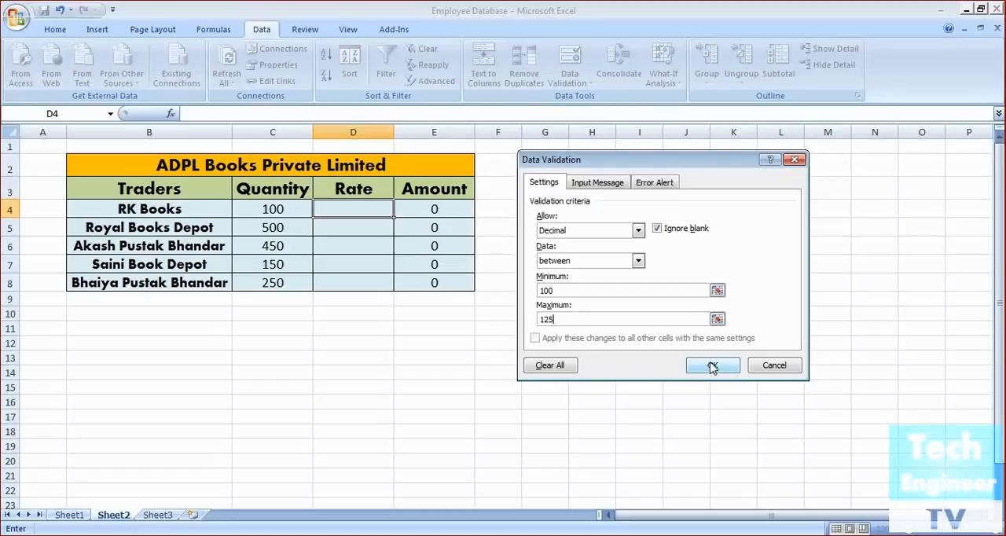
pyautogui.click(712, 366)
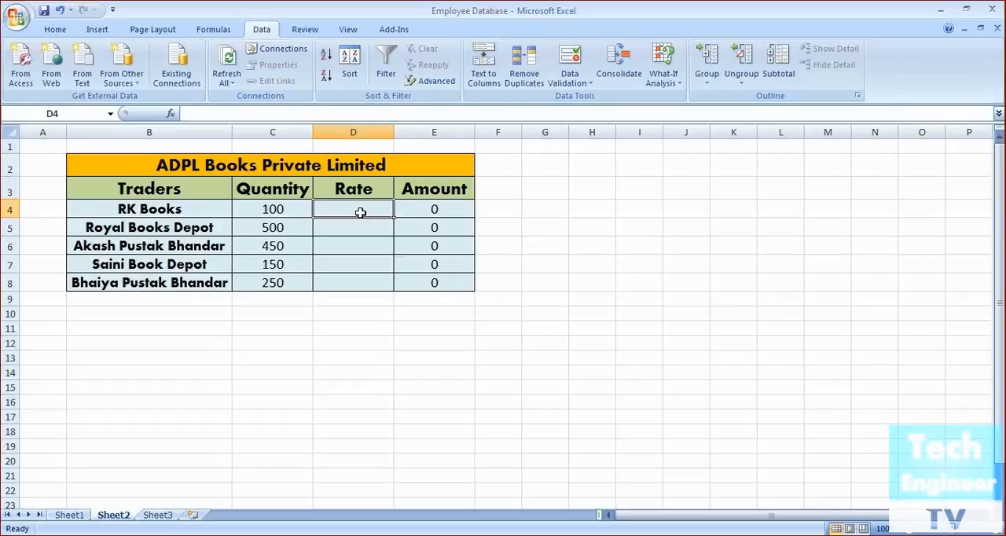
# Enter the trial rates 100 in D4 and 126.5 in D5
pyautogui.doubleClick(359, 212)
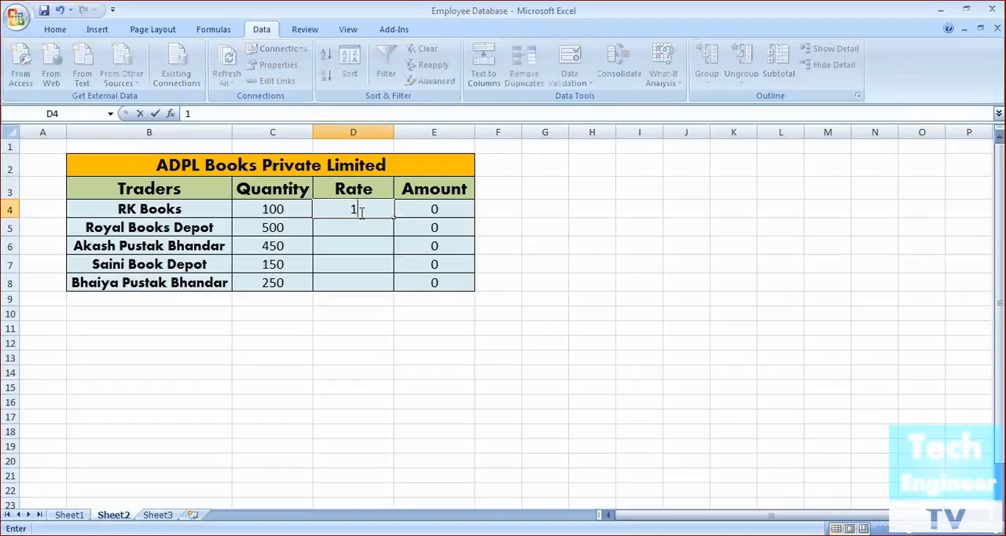
pyautogui.write('100')
pyautogui.press('Return')
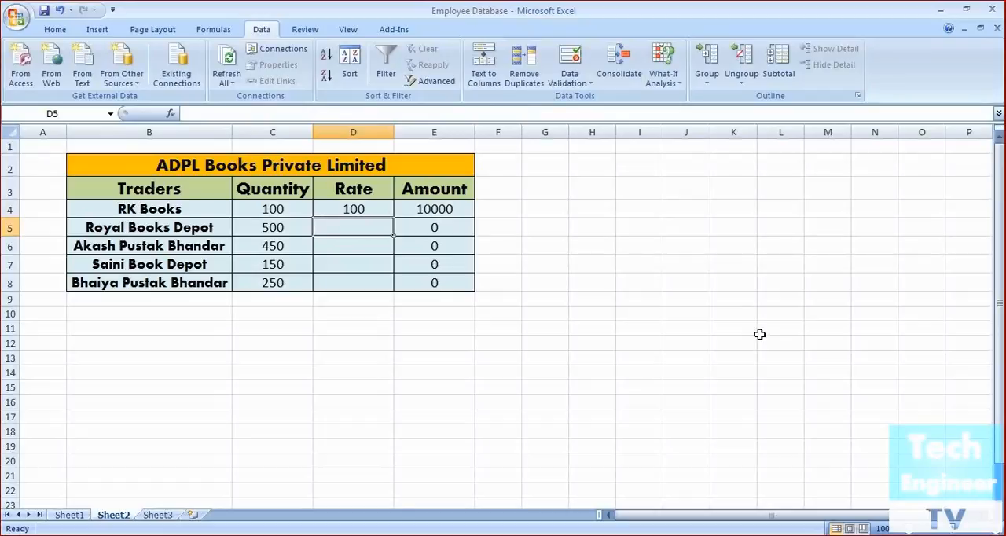
pyautogui.write('126.5')
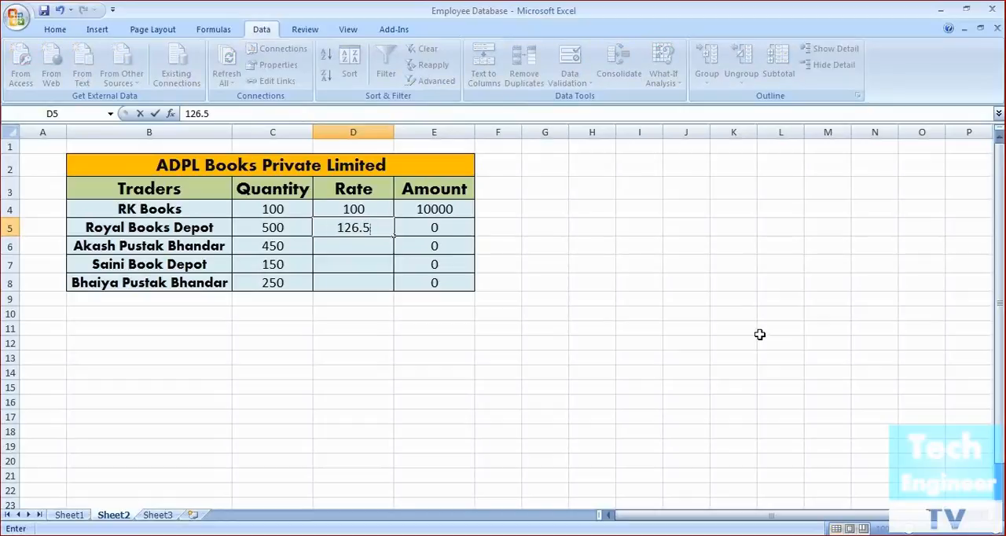
pyautogui.press('Return')
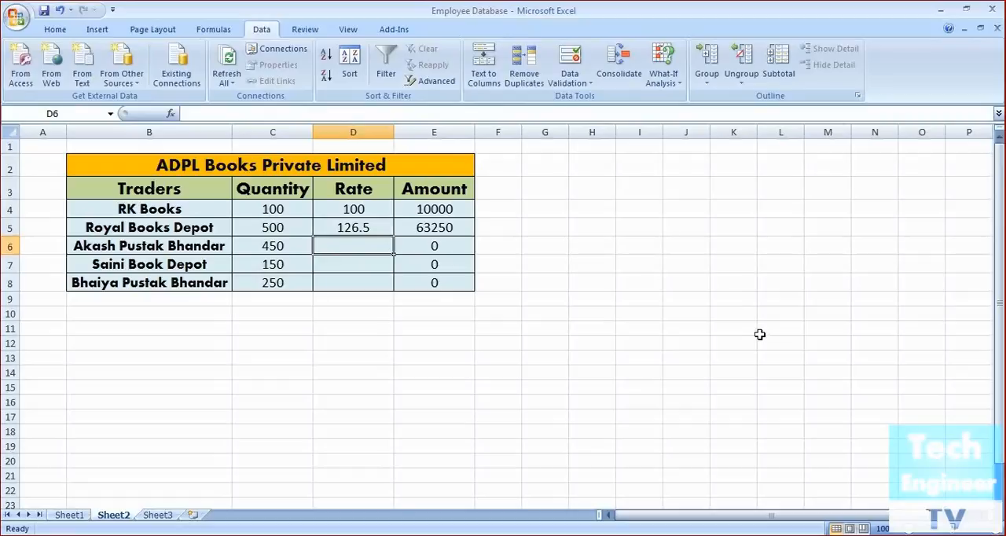
# Test the rule in D4 by entering the rate 125 and then trying 126.5, cancelling the second entry
pyautogui.click(353, 228)
pyautogui.click(363, 212)
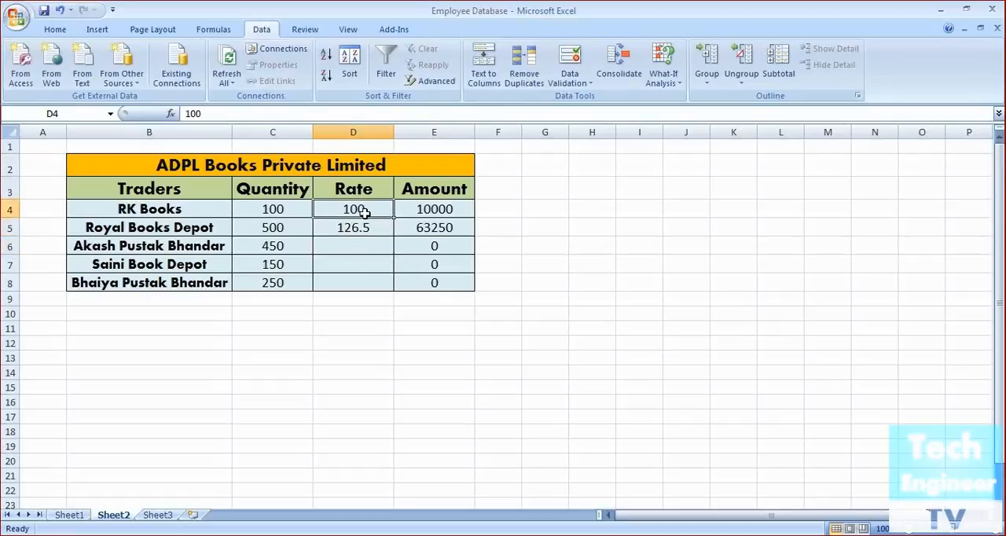
pyautogui.press('BackSpace')
pyautogui.write('125')
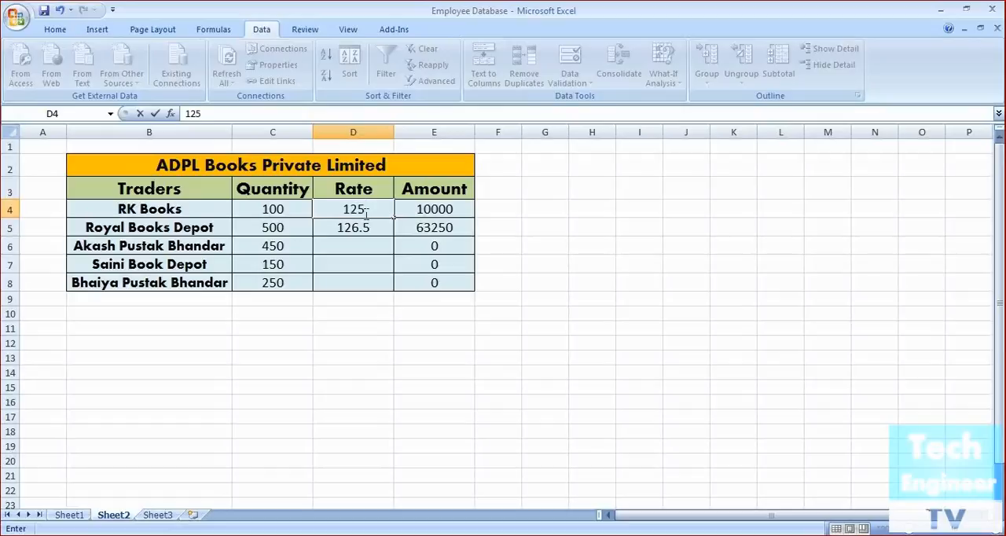
pyautogui.press('Return')
pyautogui.click(364, 212)
pyautogui.write('126.5')
pyautogui.press('Return')
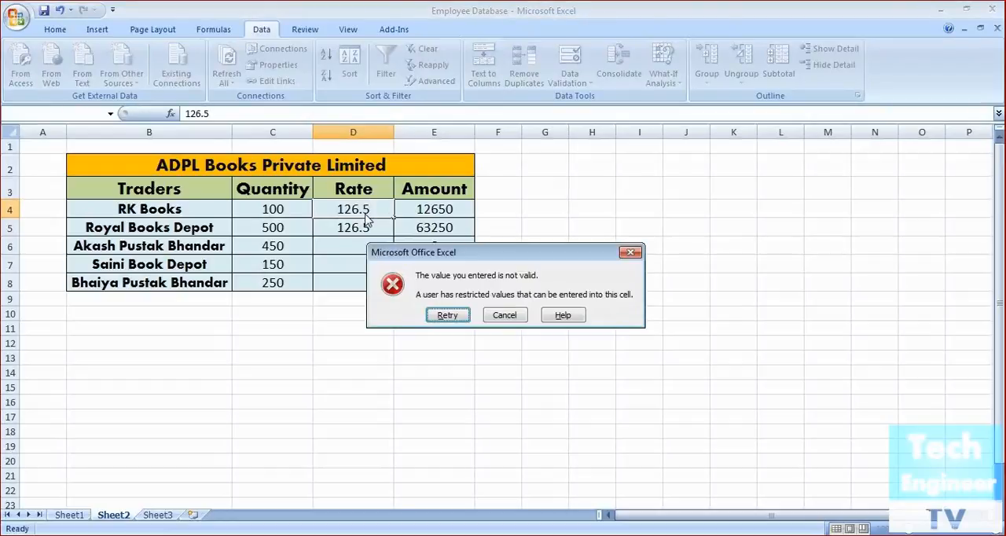
pyautogui.click(498, 323)
# Clear the trial rates from cells D5 and D4
pyautogui.click(387, 227)
pyautogui.press('BackSpace')
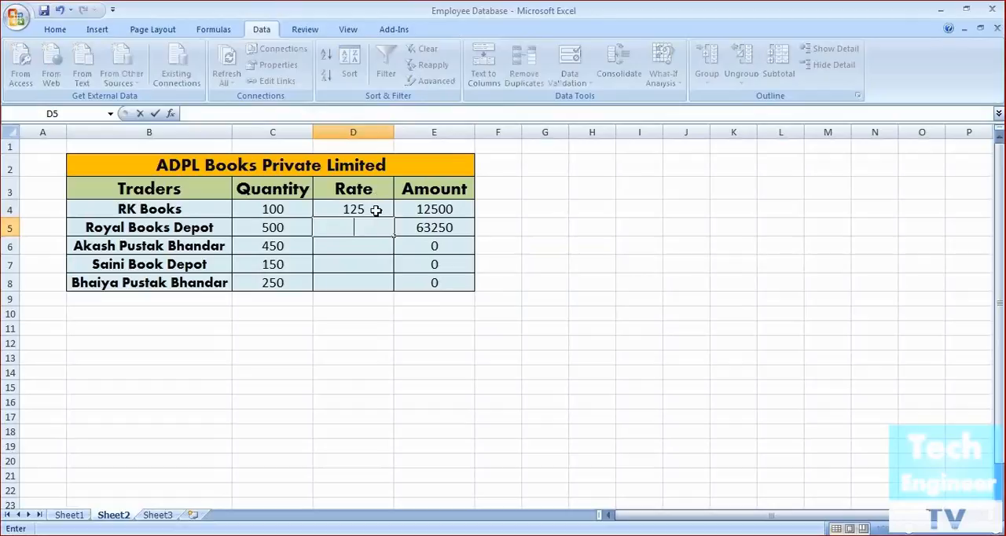
pyautogui.click(376, 209)
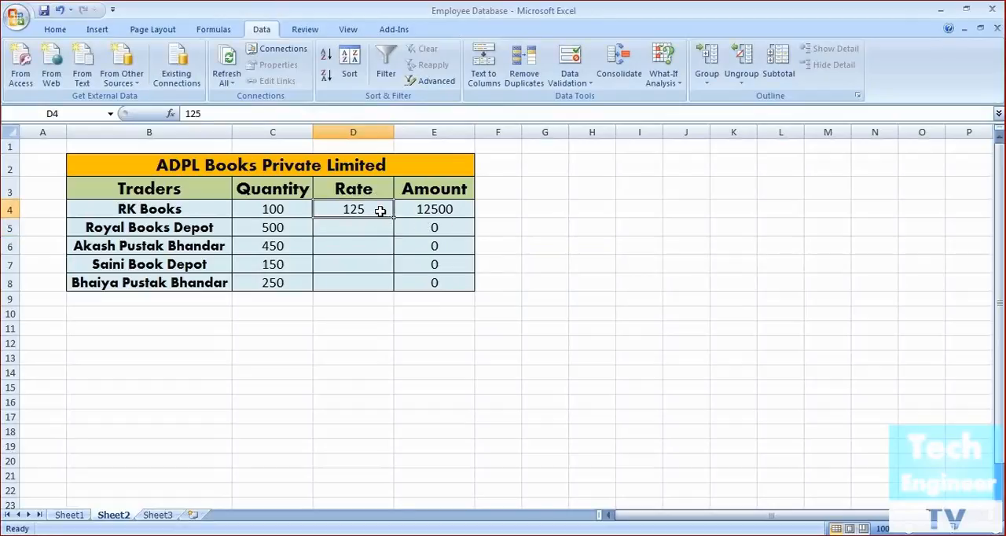
pyautogui.press('BackSpace')
# Fill the empty cell D4 down to D8 to copy its validation rule to the whole Rate column
pyautogui.click(382, 212)
pyautogui.moveTo(395, 217); pyautogui.dragTo(388, 292)
pyautogui.click(395, 341)
# Enter the rates 100 in D4 and 115.5 in D5
pyautogui.click(367, 212)
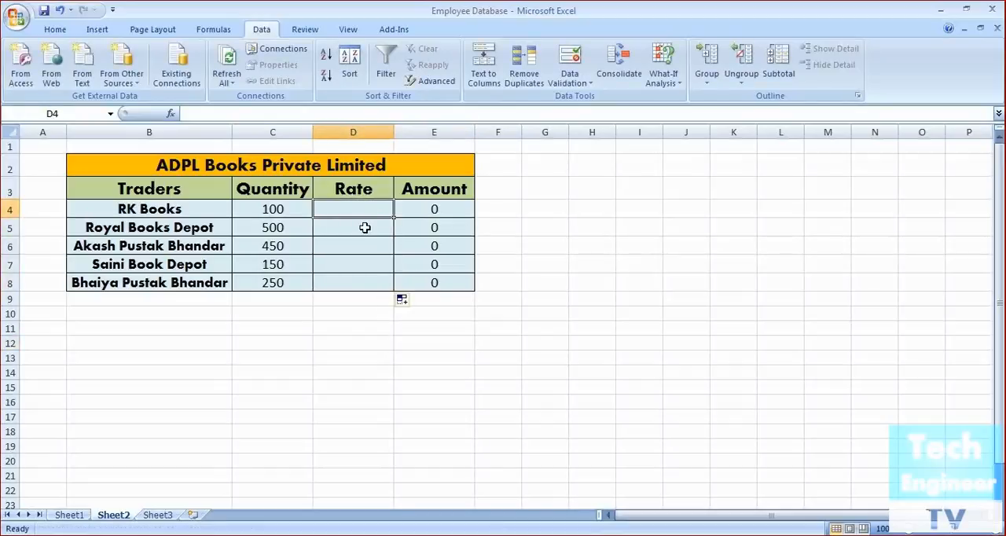
pyautogui.write('100')
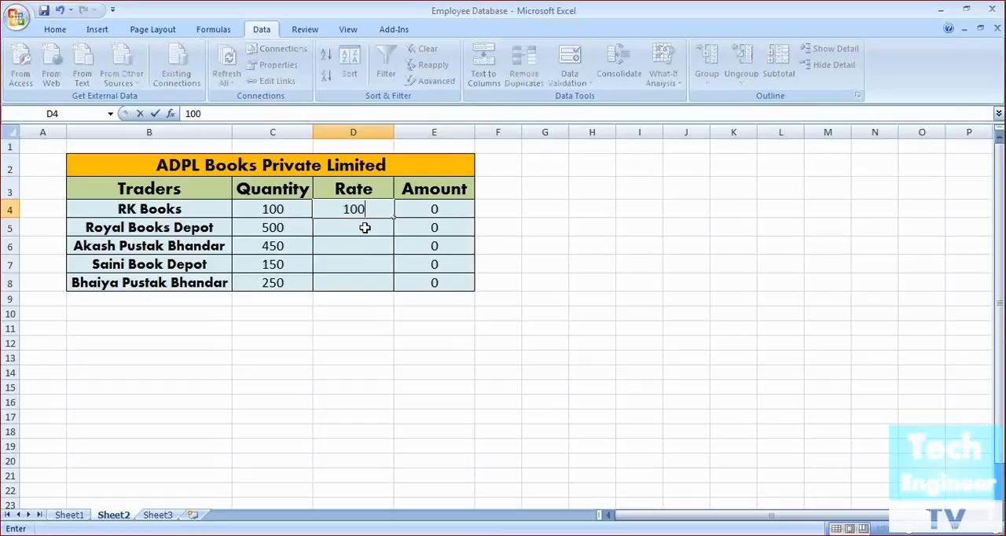
pyautogui.press('Return')
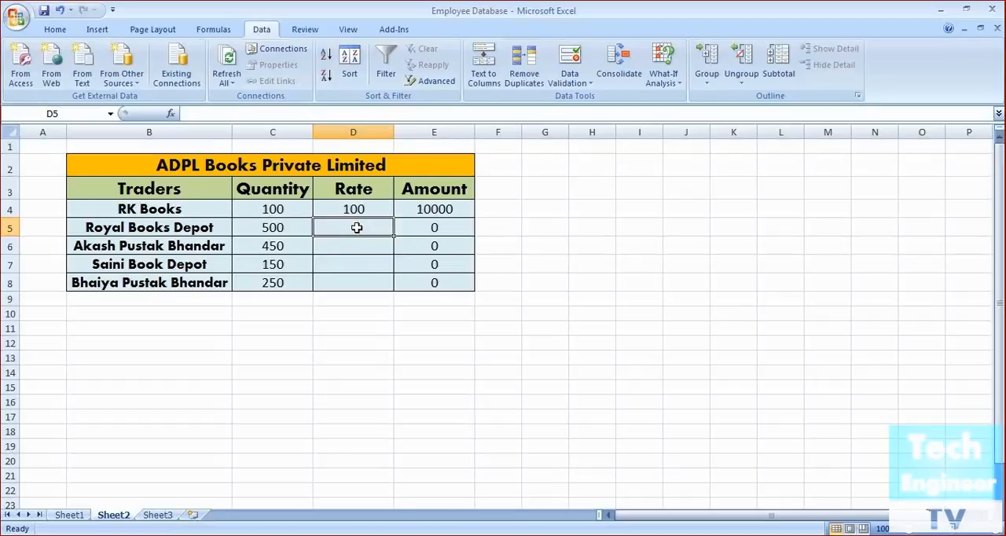
pyautogui.write('11')
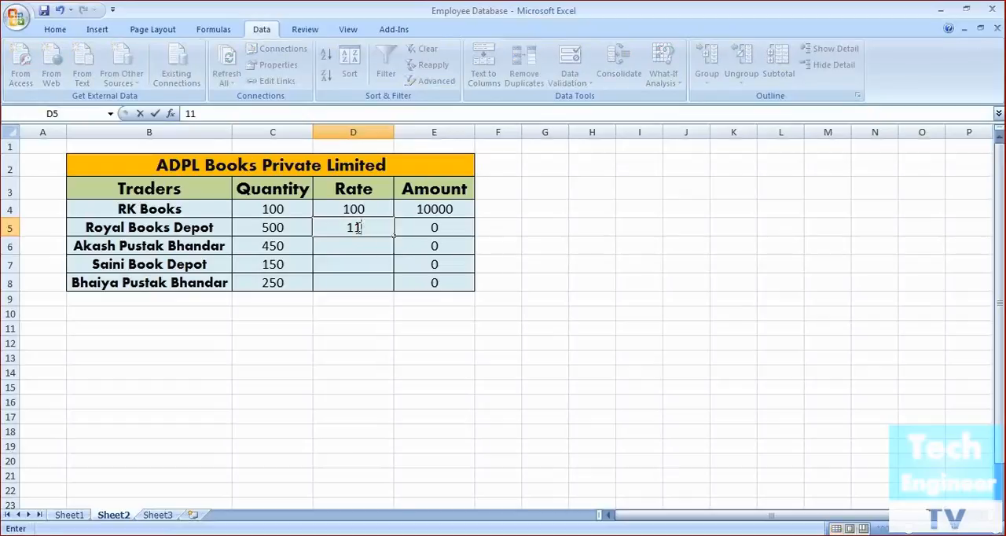
pyautogui.write('5.5')
pyautogui.press('Return')
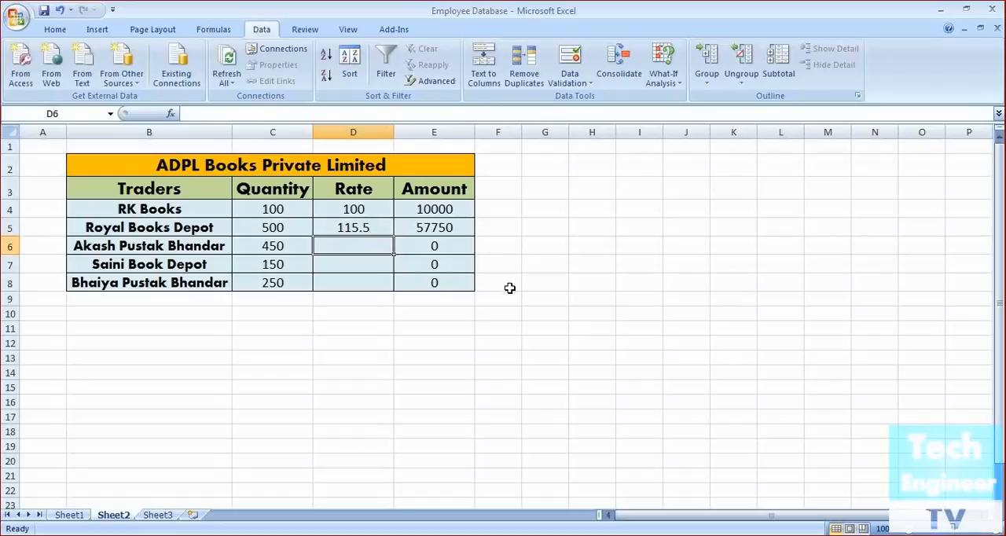
# Test the validation rule in D6 by trying the rates 126.5 and 90, cancelling each entry
pyautogui.write('126.5')
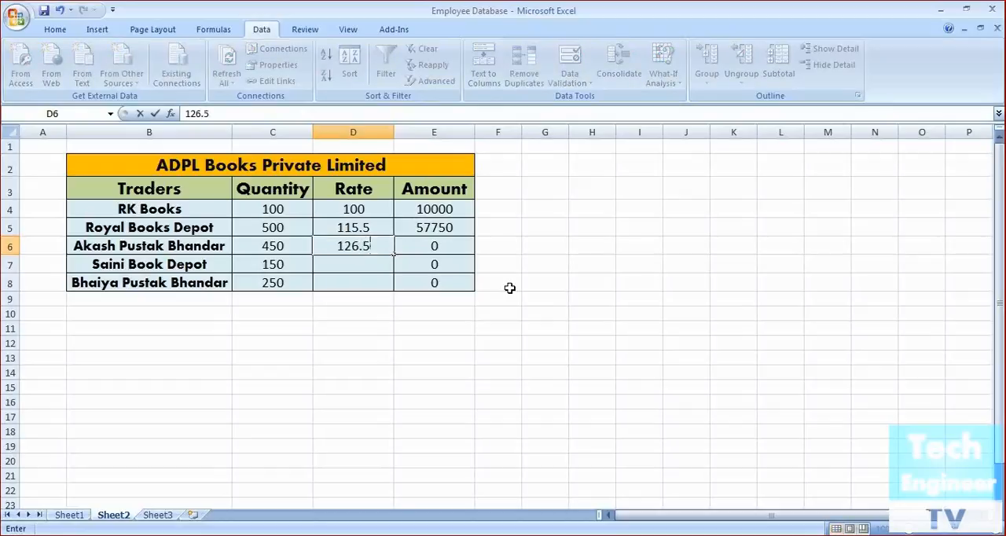
pyautogui.press('Return')
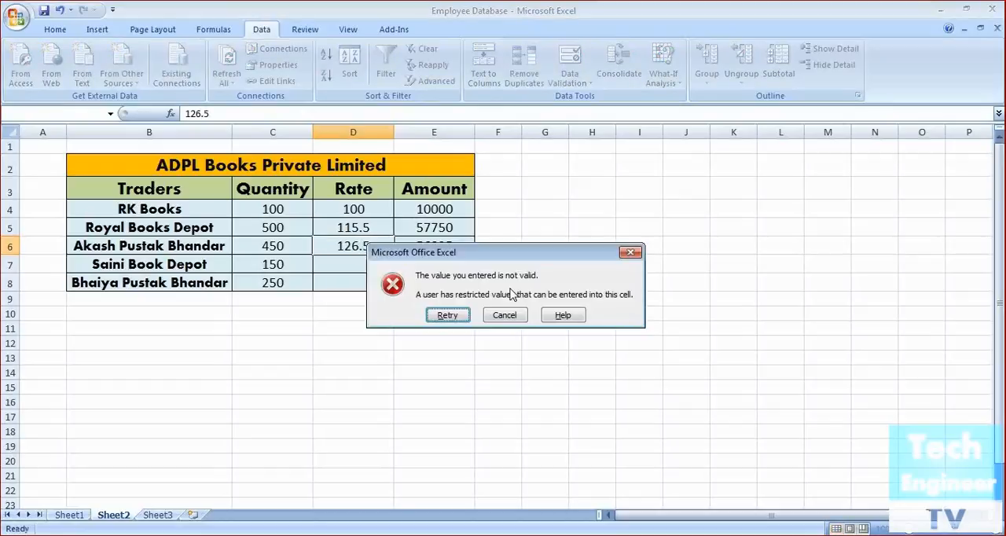
pyautogui.click(509, 311)
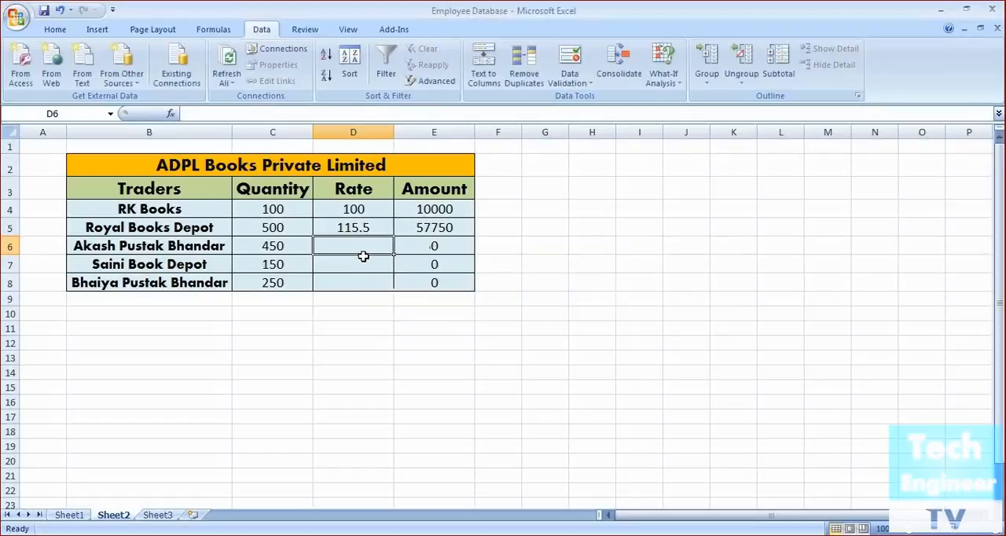
pyautogui.write('99')
pyautogui.press('BackSpace')
pyautogui.write('0')
pyautogui.press('Return')
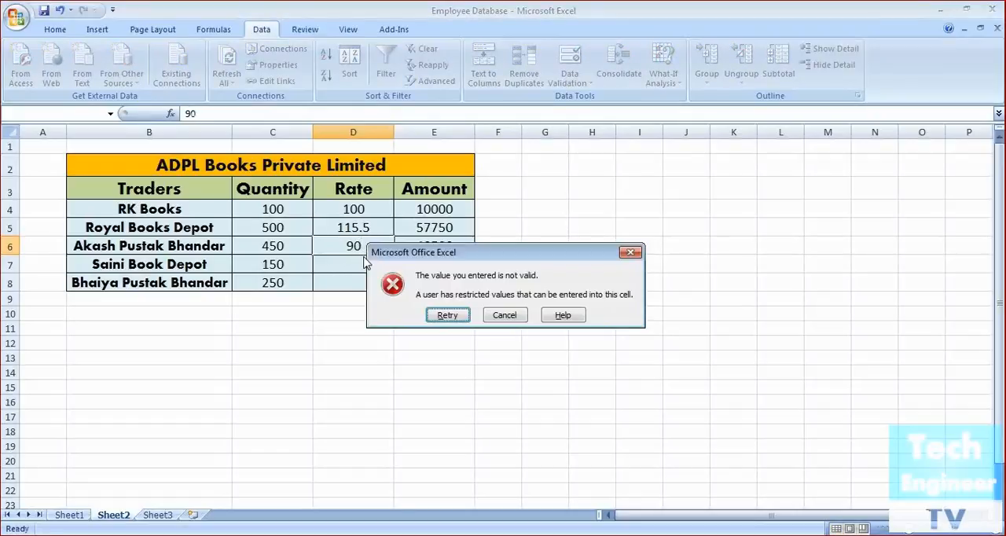
pyautogui.click(503, 314)
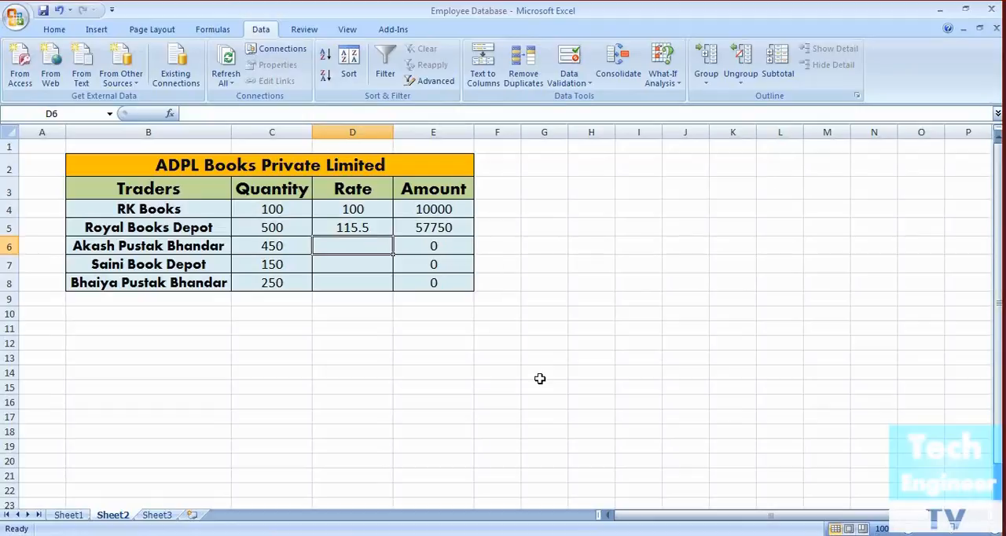
# Enter the rate 120.5 for Akash Pustak Bhandar in cell D6
pyautogui.write('1')
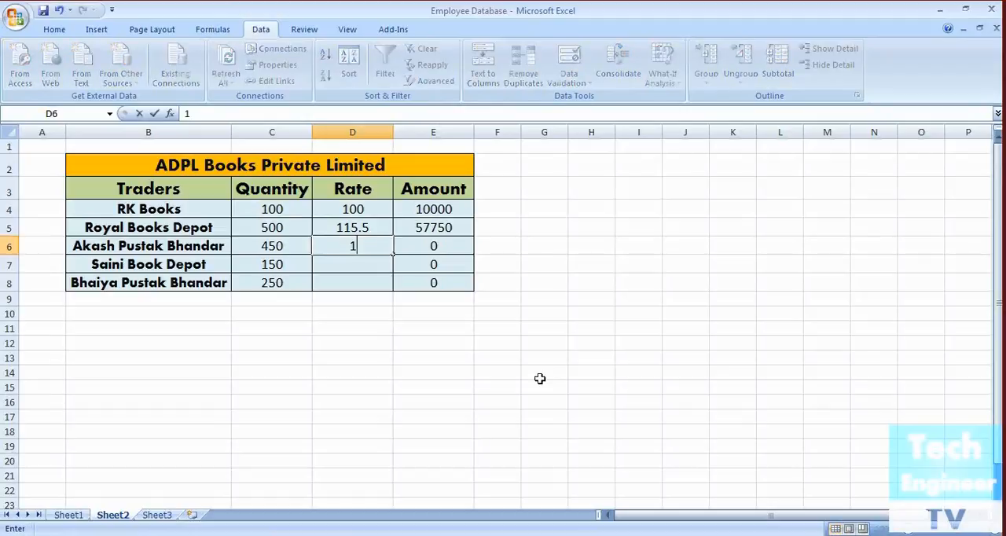
pyautogui.write('20.5')
pyautogui.press('Return')
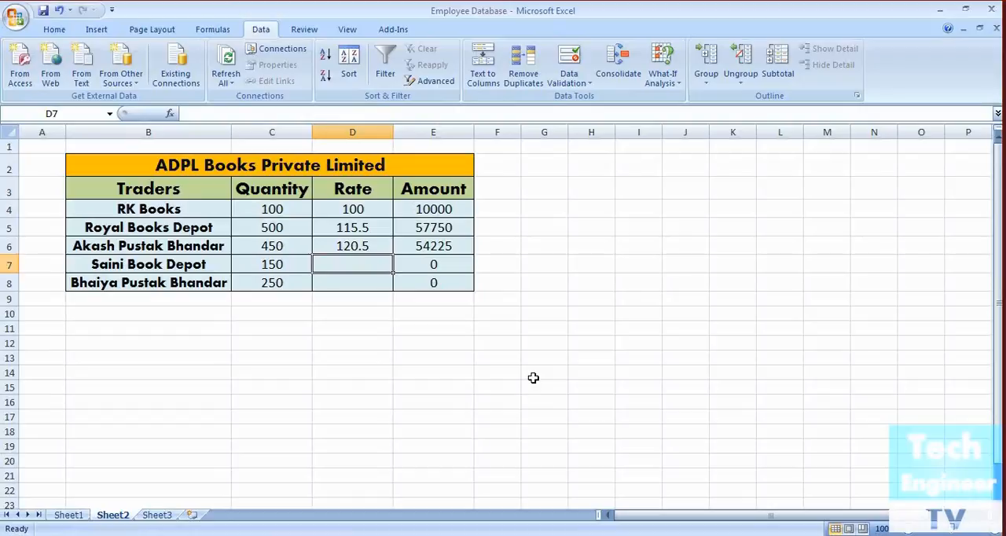
# Open the data validation rule of D7 and examine the allowed types and the comparison conditions, from equal to through less than or equal to
pyautogui.click(589, 82)
pyautogui.click(595, 99)
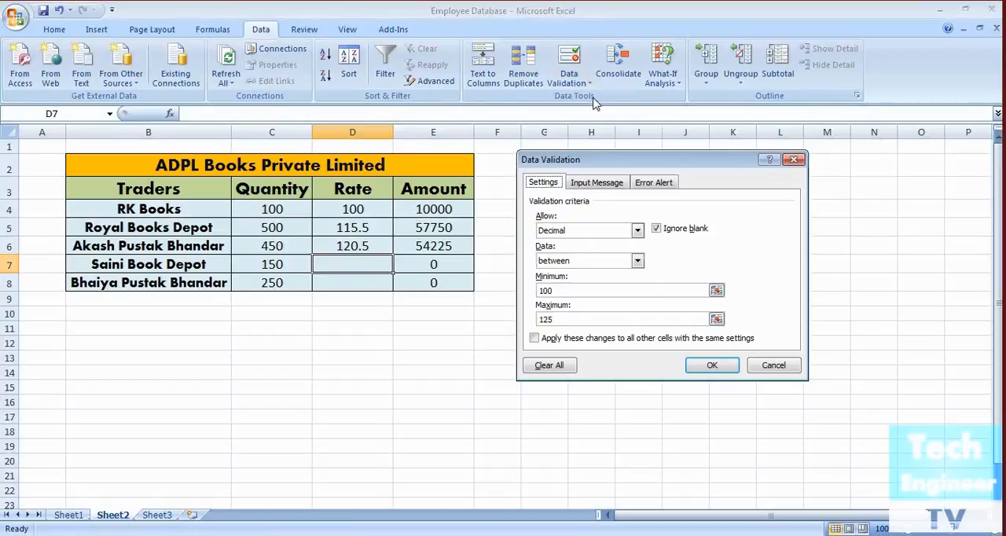
pyautogui.click(637, 230)
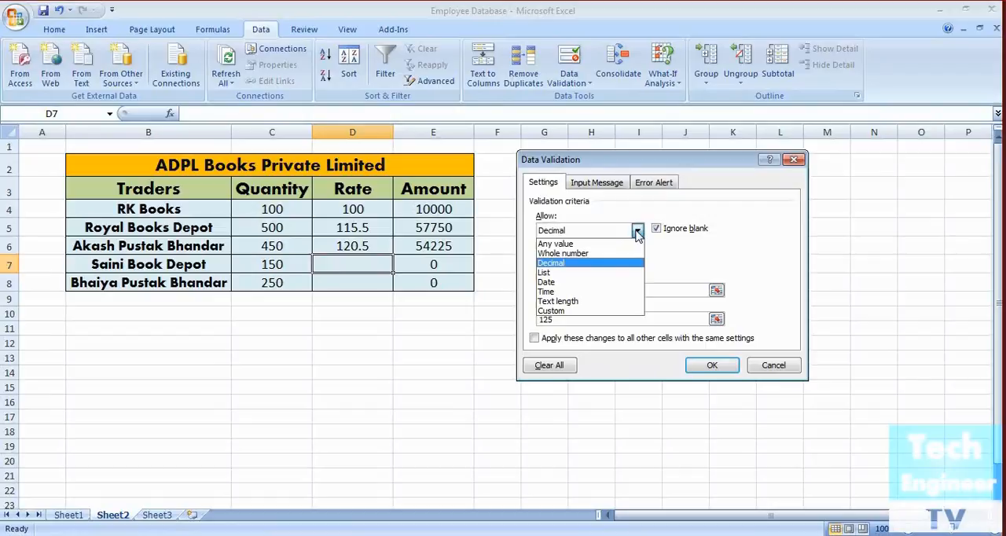
pyautogui.click(696, 273)
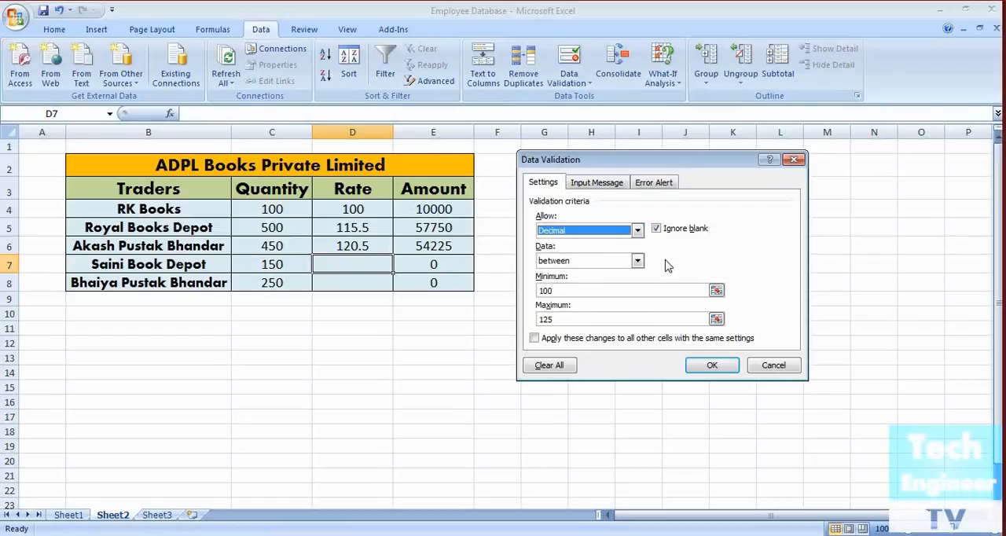
pyautogui.click(637, 262)
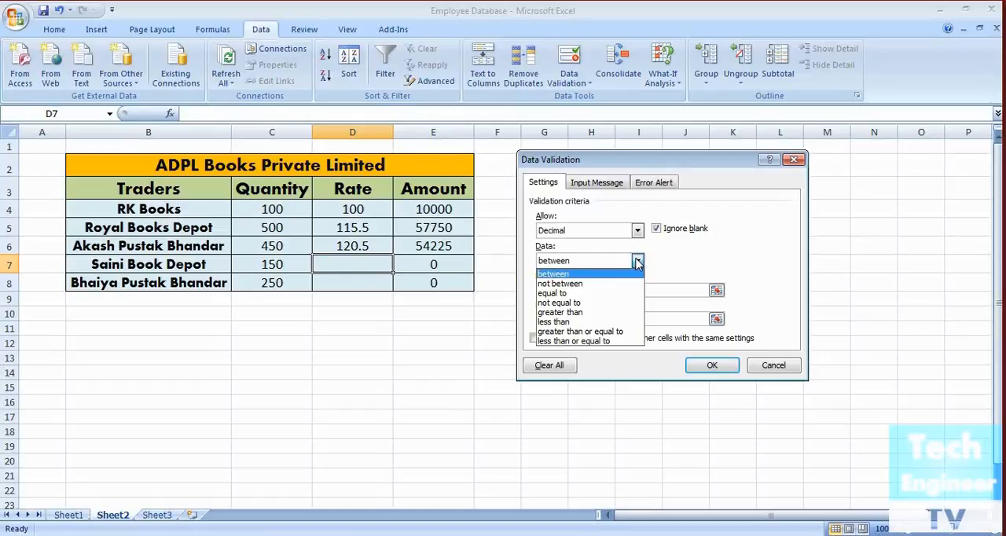
pyautogui.click(597, 292)
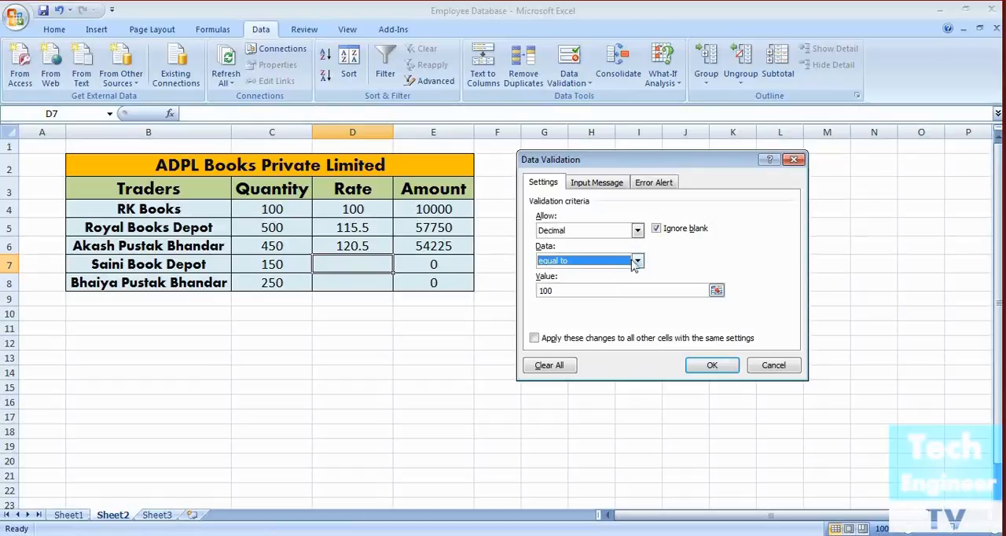
pyautogui.click(636, 261)
pyautogui.click(626, 303)
pyautogui.click(637, 260)
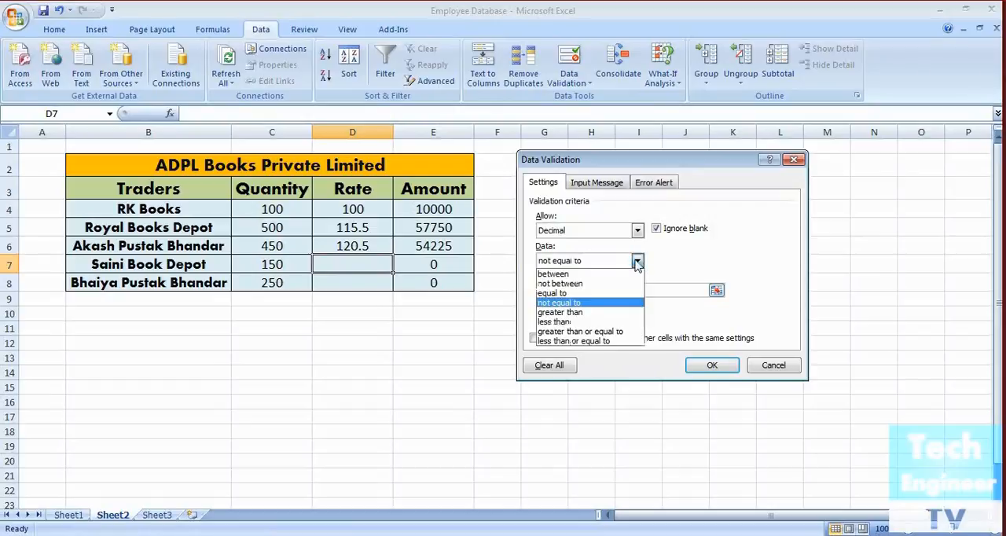
pyautogui.click(620, 313)
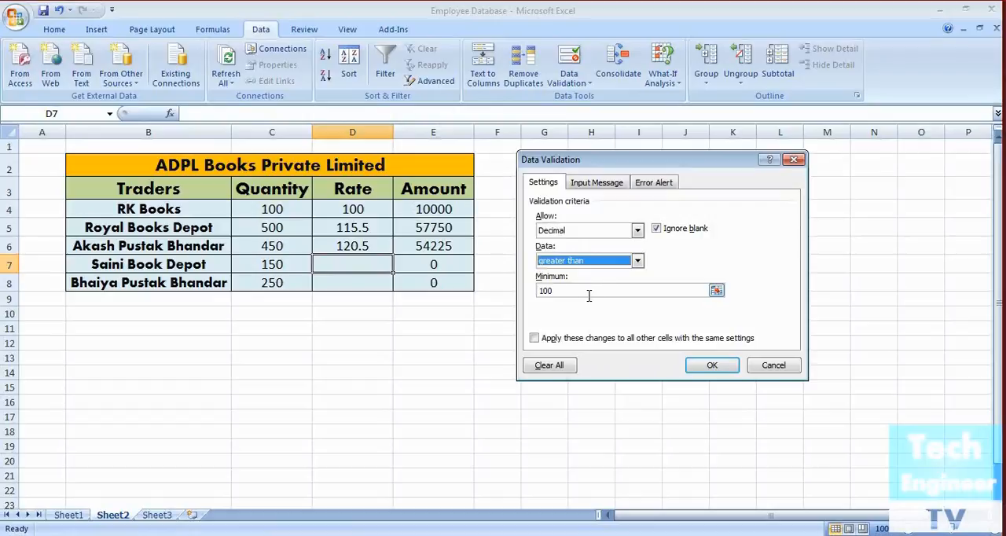
pyautogui.click(637, 261)
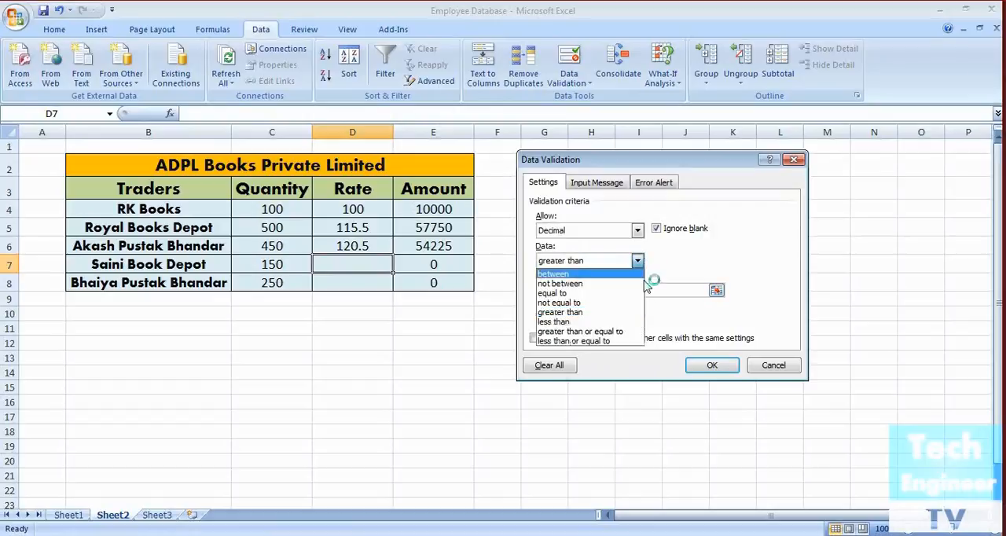
pyautogui.click(636, 322)
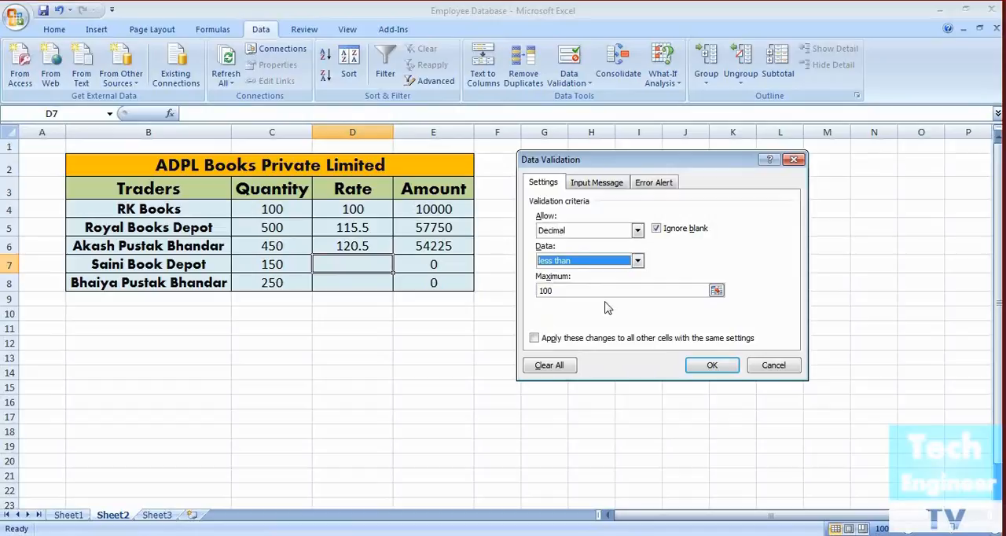
pyautogui.click(637, 261)
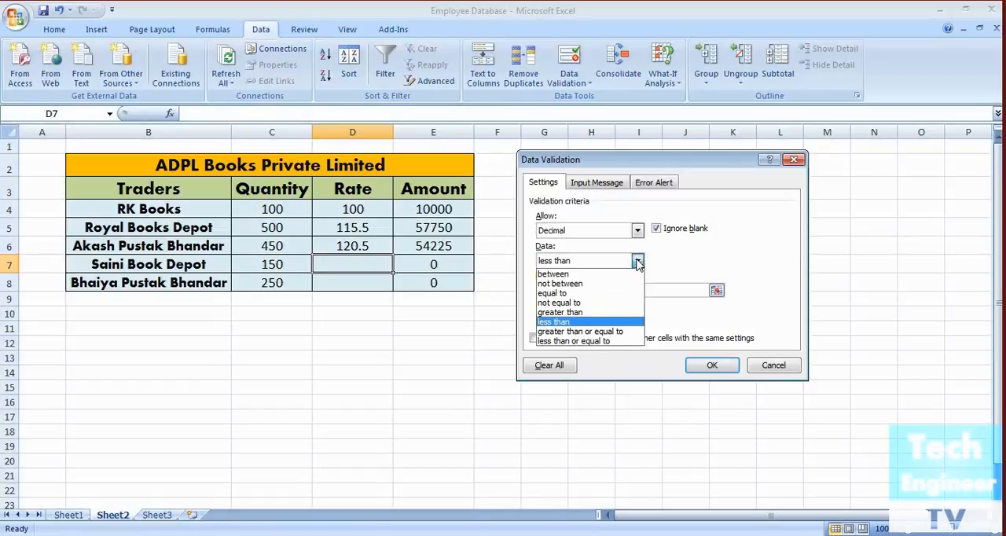
pyautogui.click(617, 333)
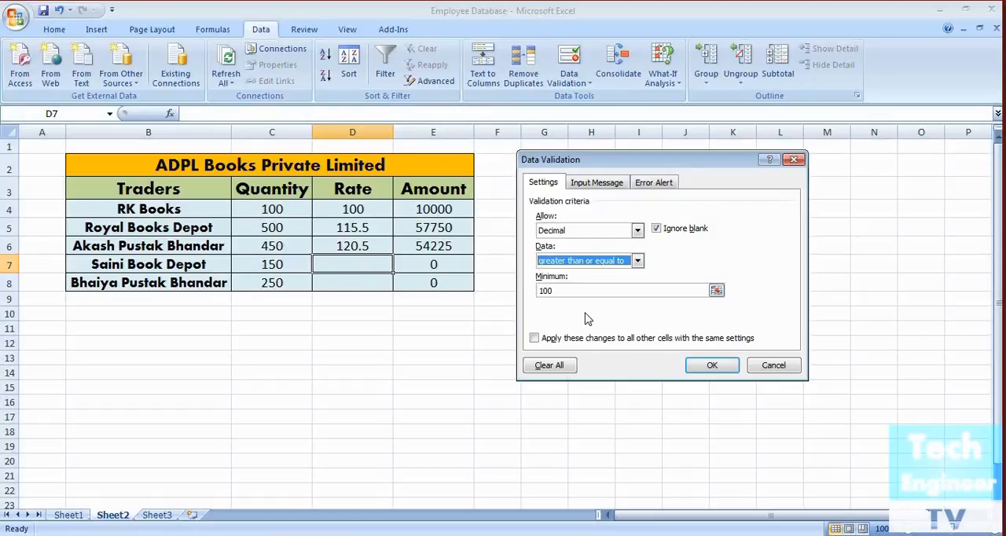
pyautogui.click(633, 261)
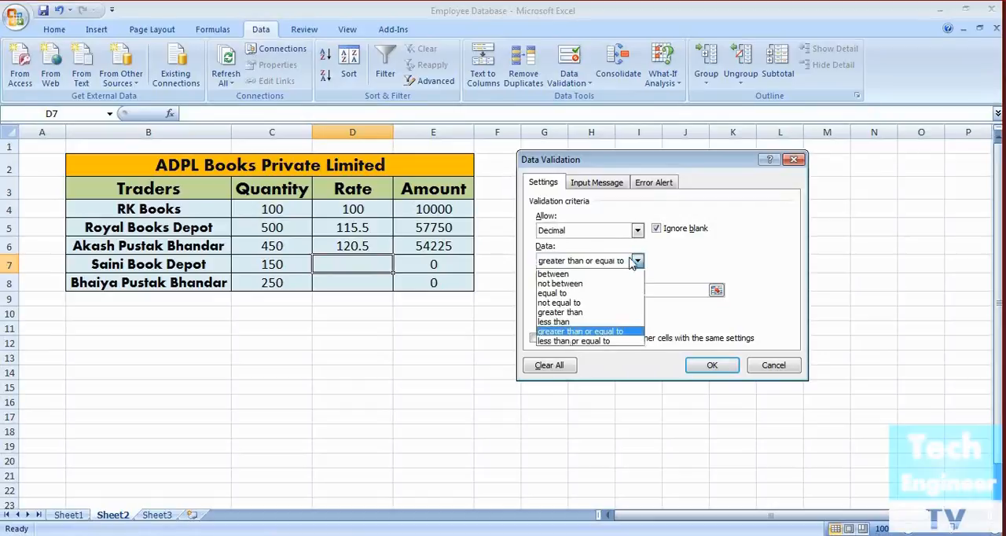
pyautogui.click(612, 343)
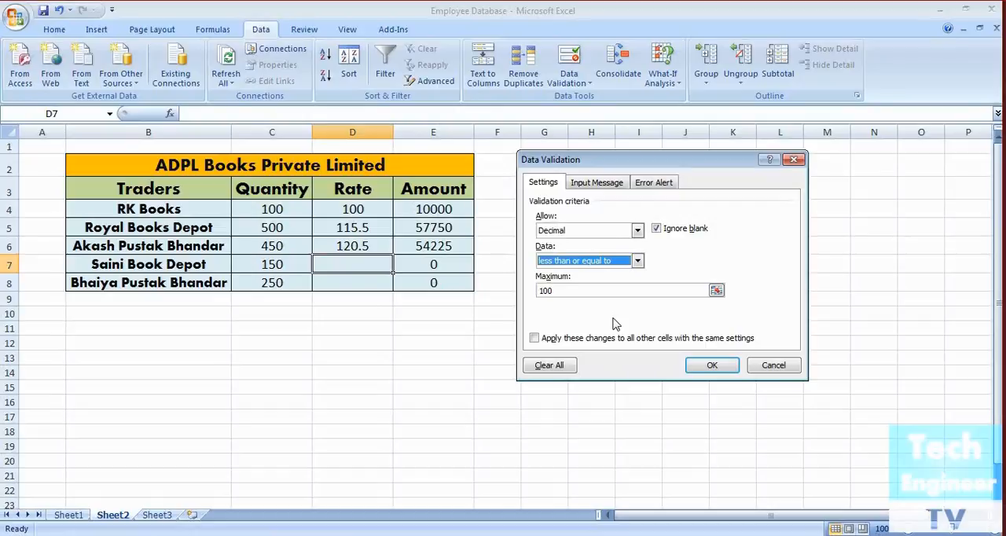
# Set the validation rule of D7 to accept only decimals greater than 100
pyautogui.click(637, 261)
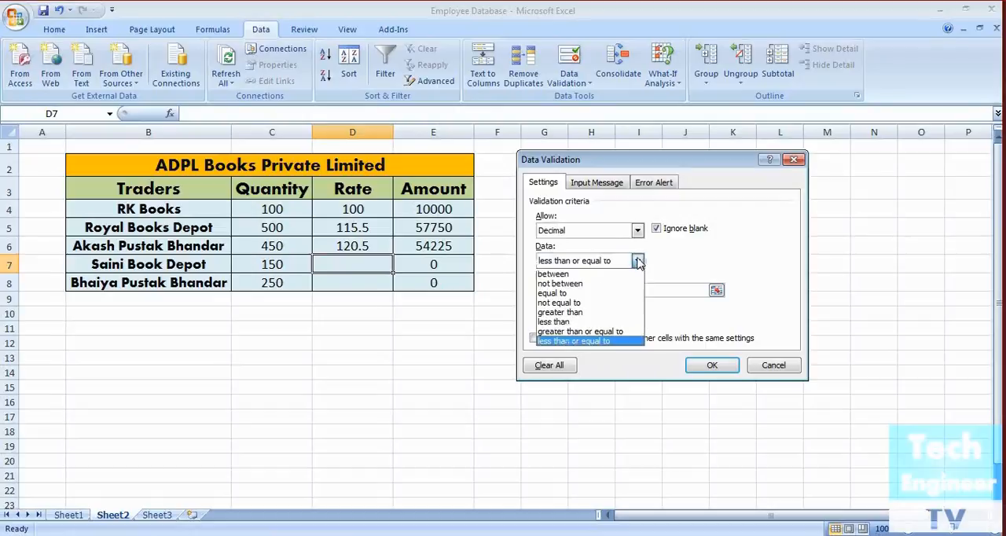
pyautogui.click(621, 313)
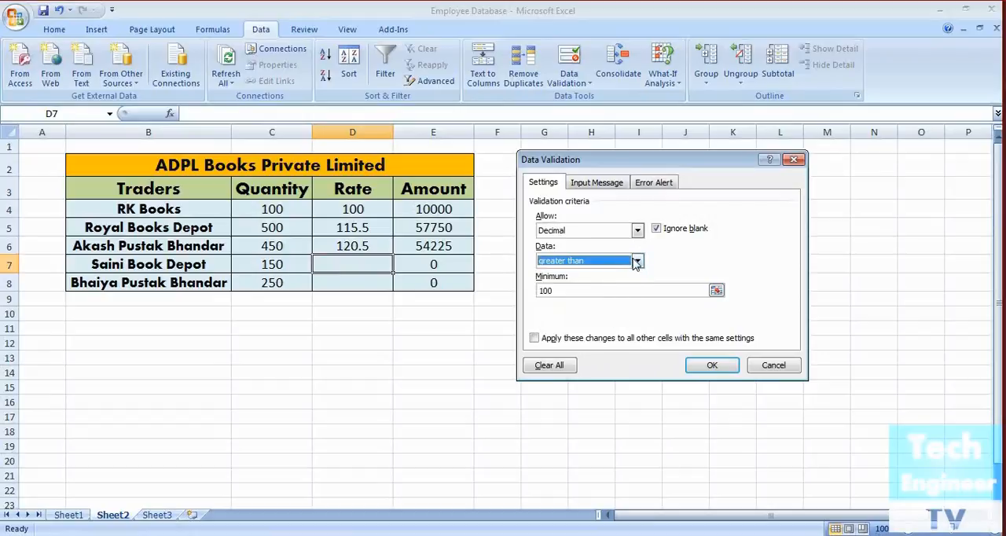
pyautogui.click(717, 366)
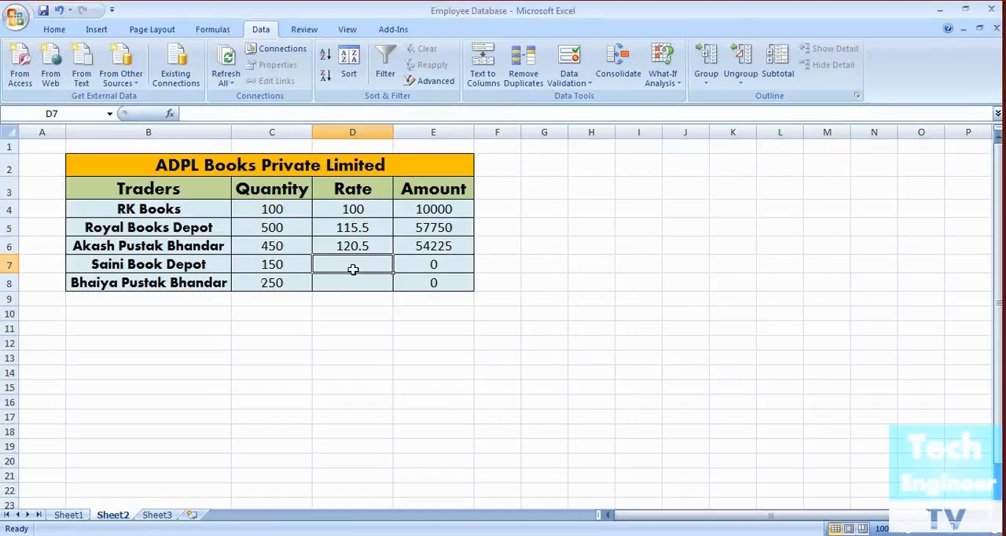
# Test the rule in D7 by trying the rates 100 and 99, cancelling each attempt, and entering 101
pyautogui.write('100')
pyautogui.press('Return')
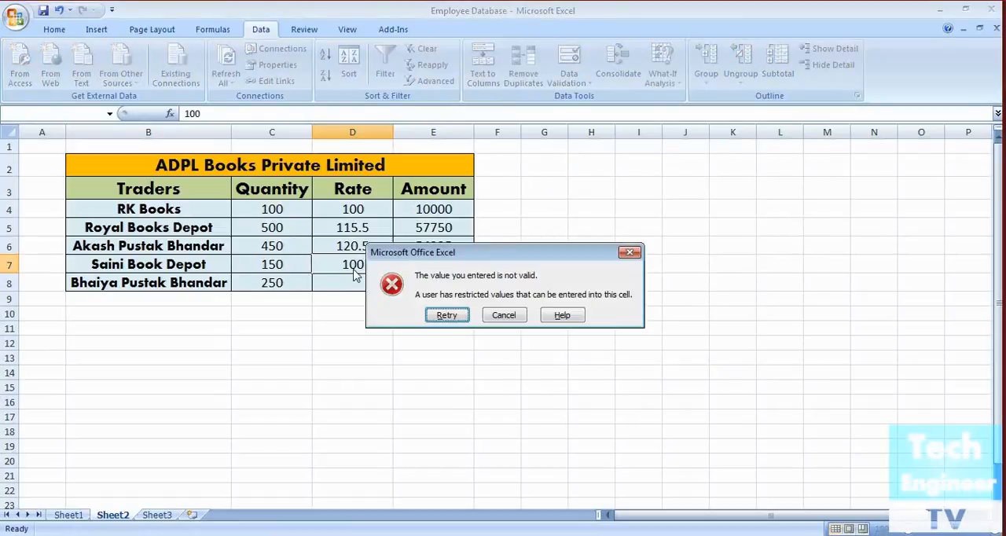
pyautogui.click(503, 314)
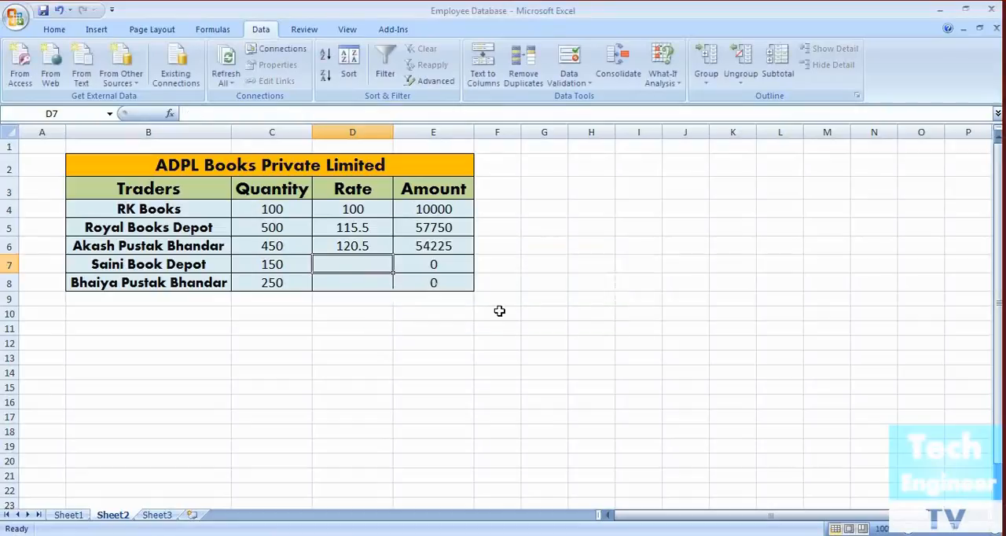
pyautogui.write('99')
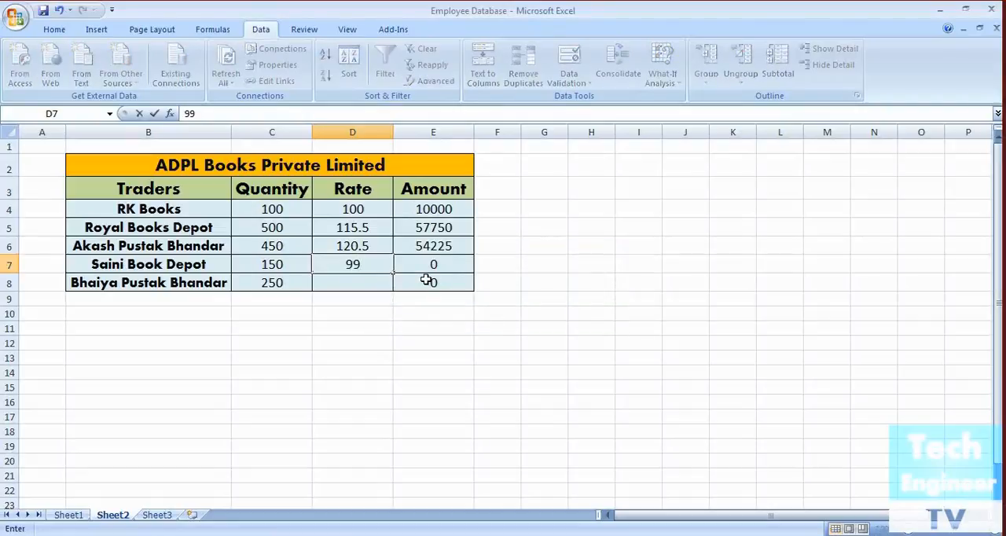
pyautogui.press('Return')
pyautogui.click(498, 317)
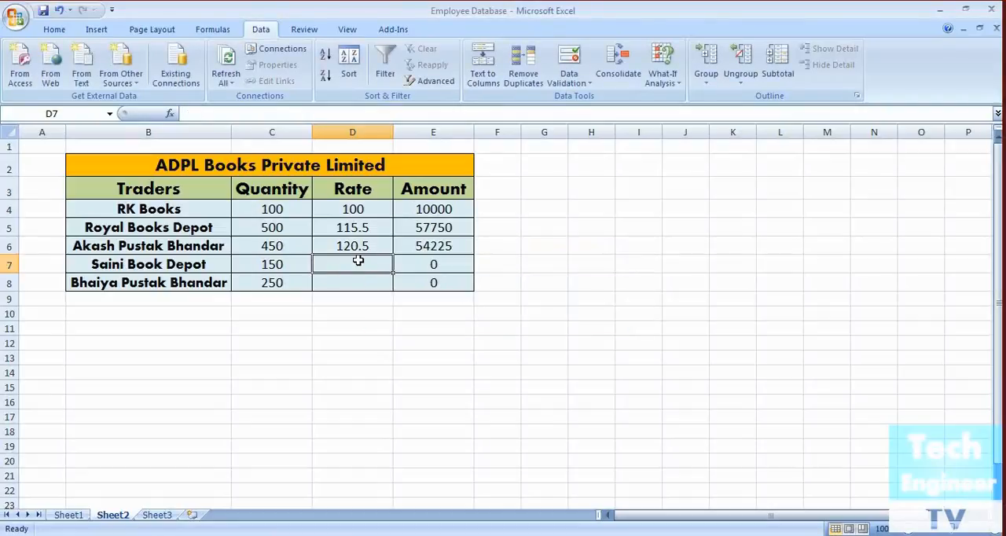
pyautogui.write('99')
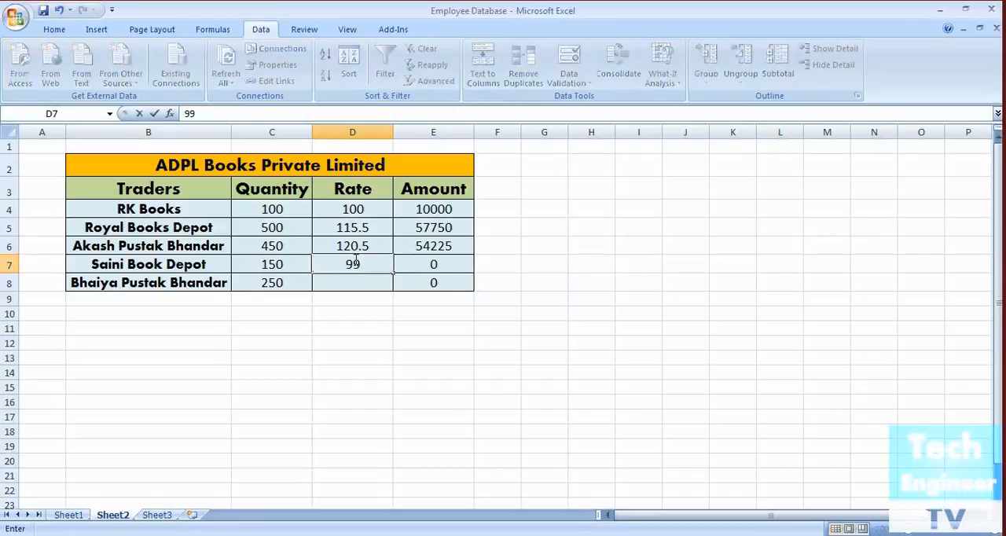
pyautogui.press('Return')
pyautogui.click(505, 315)
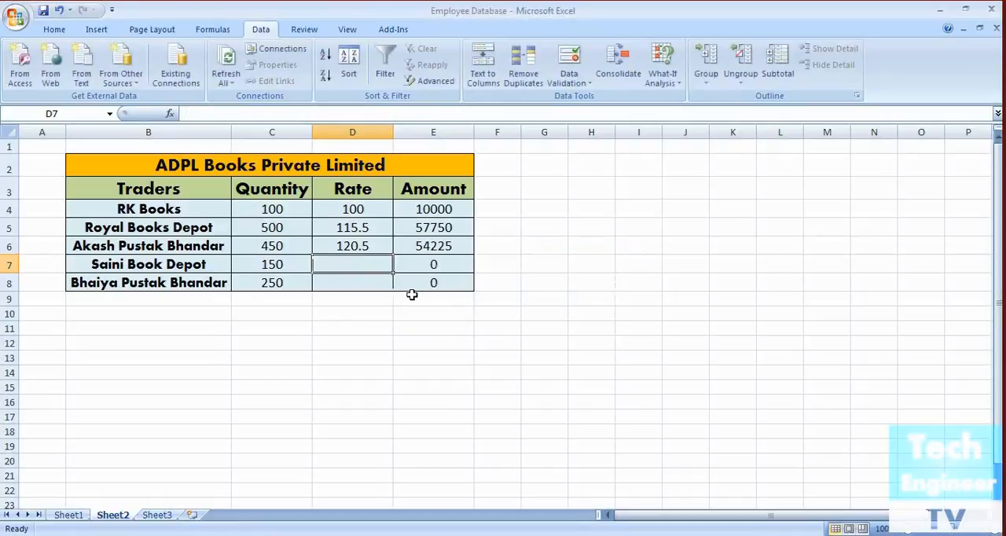
pyautogui.write('101')
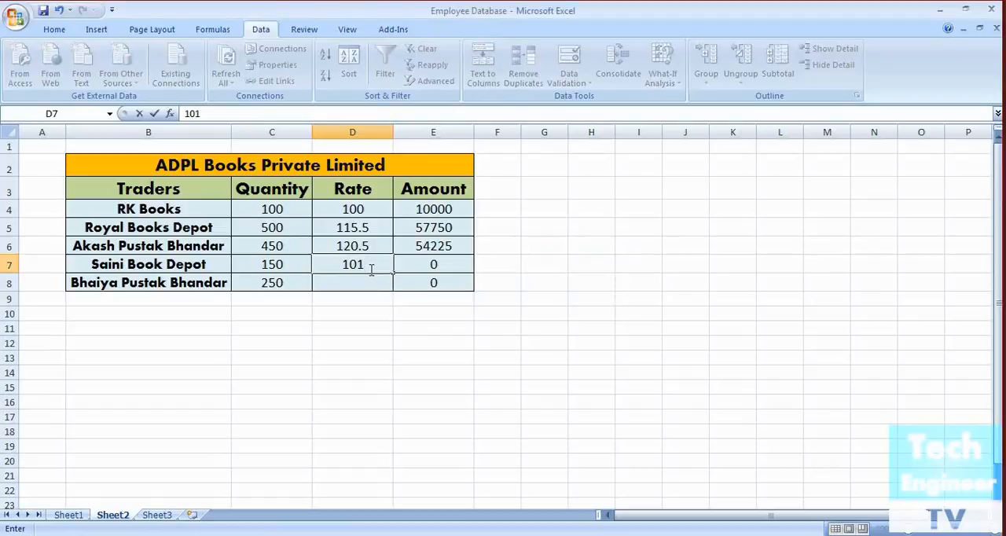
pyautogui.press('Return')
# Clear the rates from cells D4 through D7
pyautogui.click(355, 265)
pyautogui.moveTo(369, 245); pyautogui.dragTo(377, 214)
pyautogui.press('BackSpace')
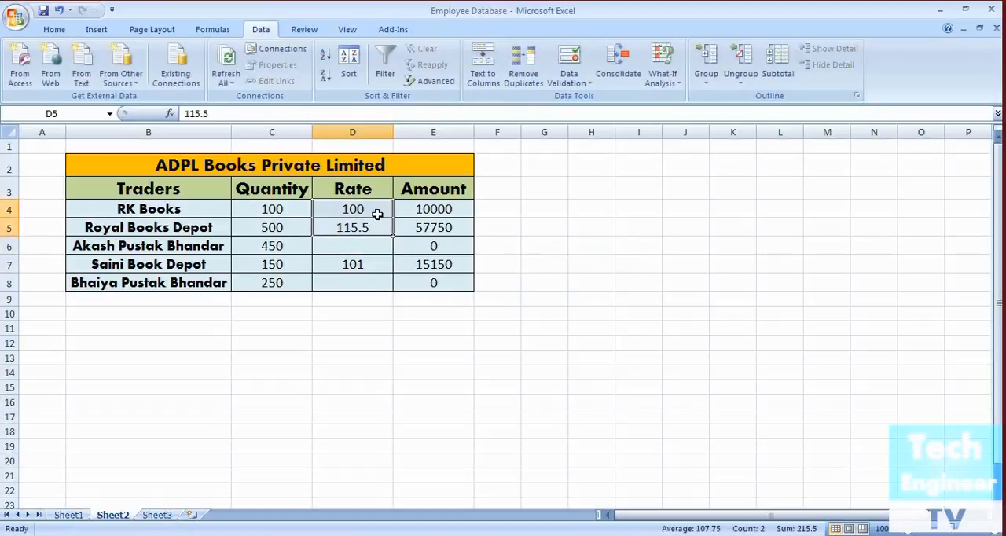
pyautogui.press('BackSpace')
pyautogui.click(378, 210)
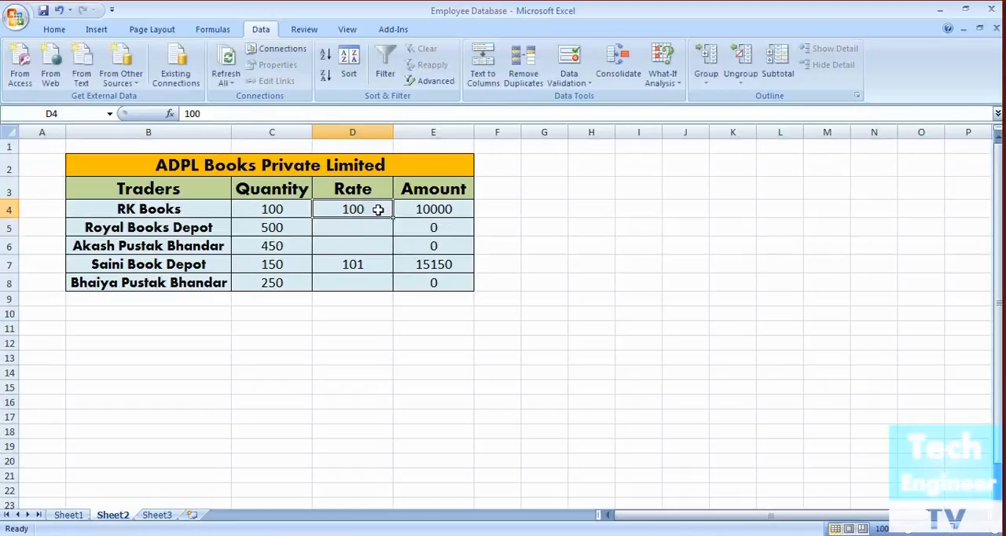
pyautogui.press('BackSpace')
pyautogui.click(374, 268)
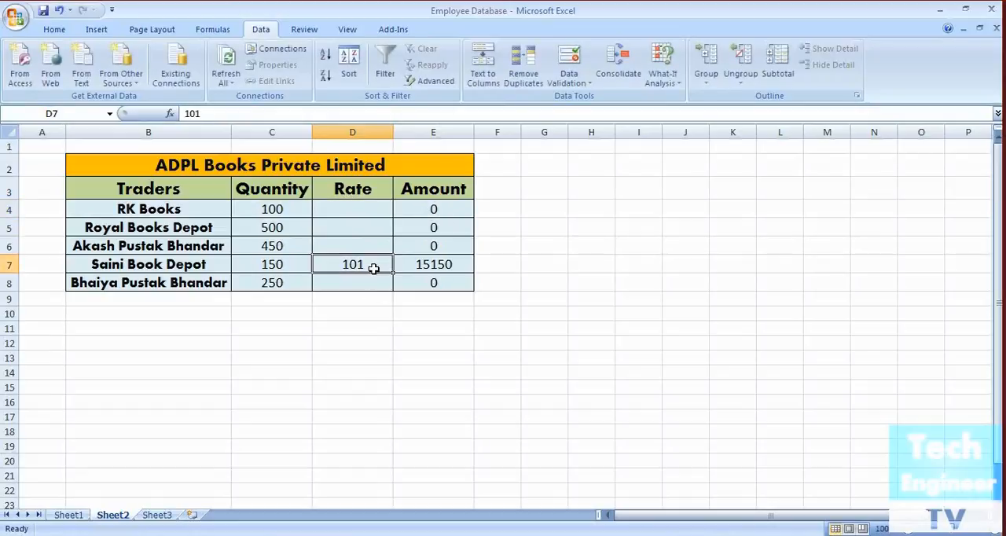
pyautogui.press('BackSpace')
pyautogui.click(337, 279)
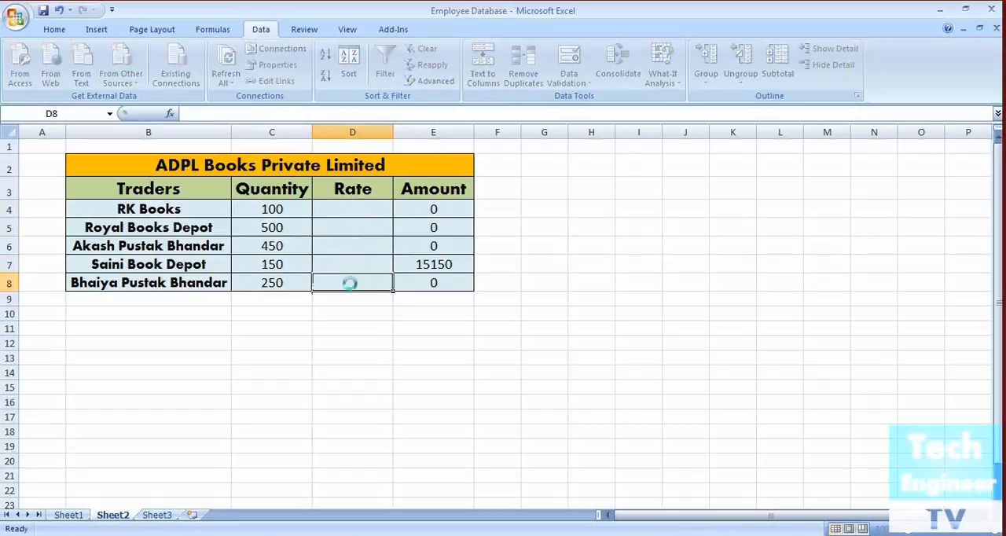
# Change the validation rule of D7 to decimals less than 100 and enter the rate 99 in that cell
pyautogui.click(361, 260)
pyautogui.click(585, 82)
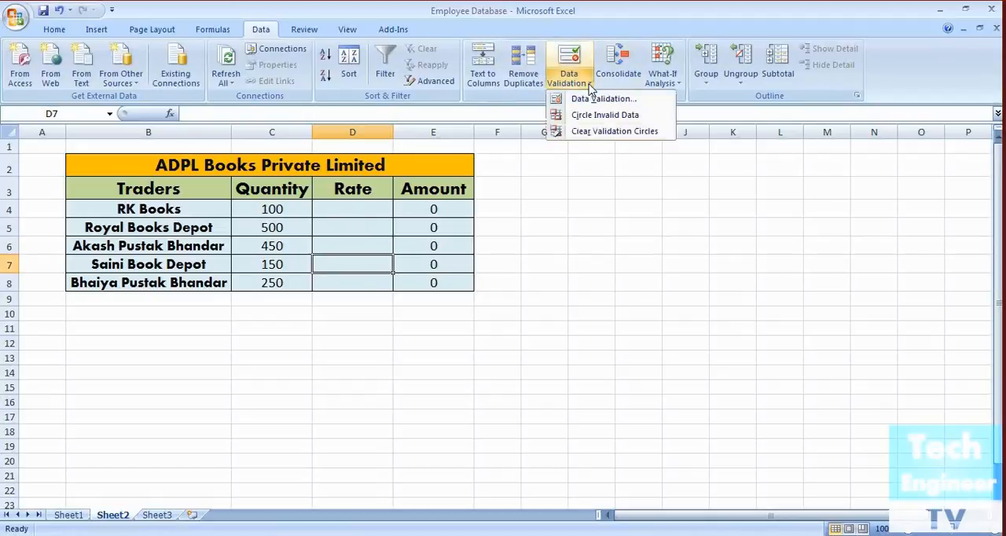
pyautogui.click(603, 99)
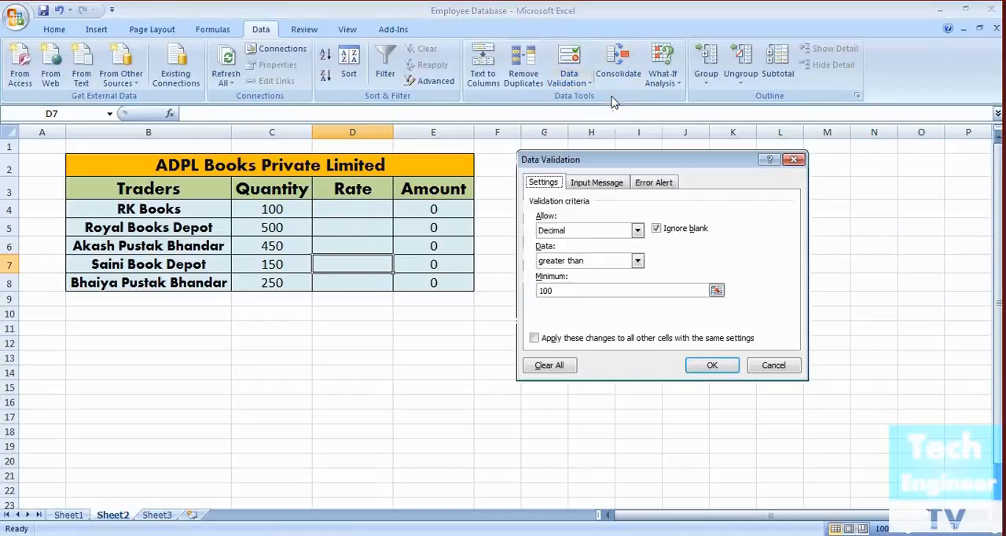
pyautogui.click(640, 261)
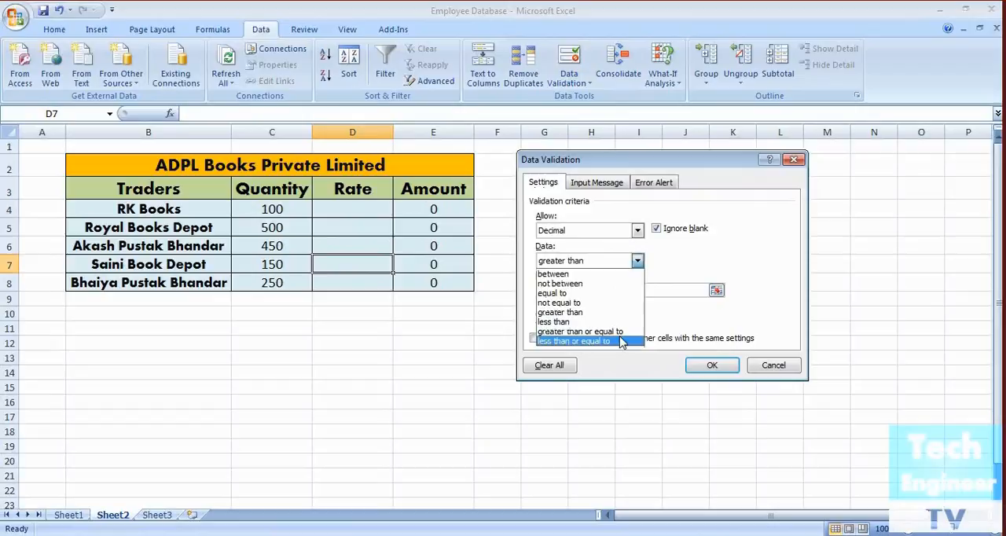
pyautogui.click(597, 321)
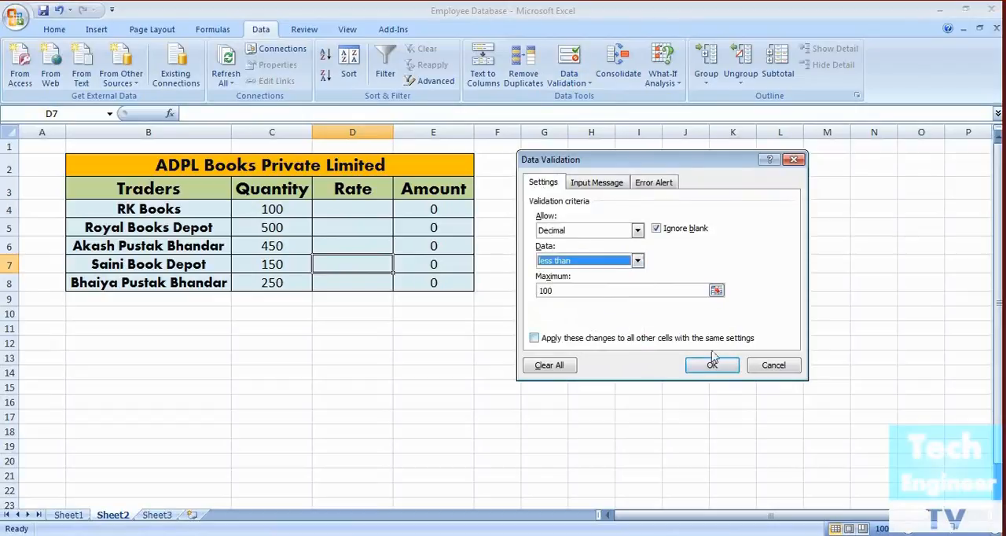
pyautogui.click(711, 365)
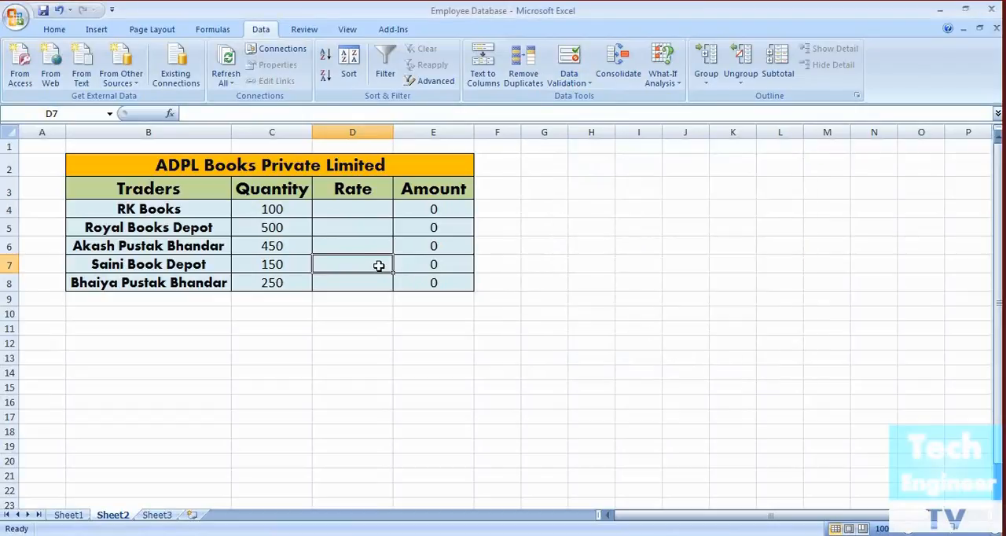
pyautogui.write('99')
pyautogui.press('Return')
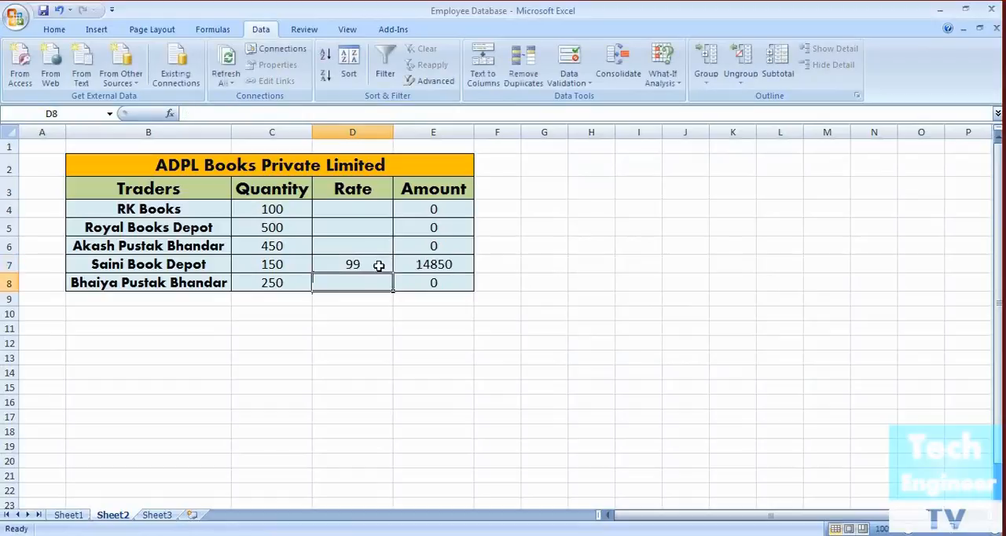
# Test the less-than rule in D7 by trying the rates 100 and 101, cancelling each attempt
pyautogui.click(378, 265)
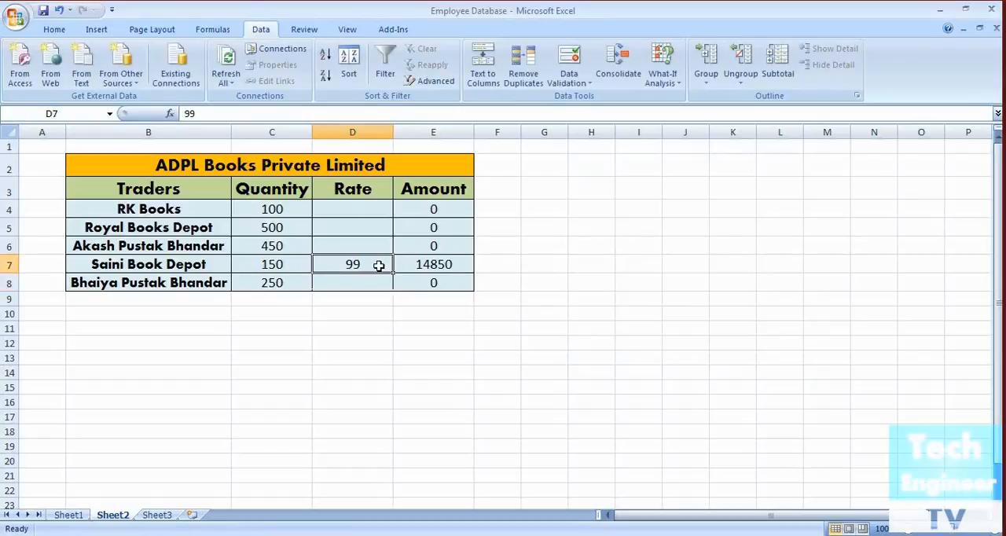
pyautogui.press('BackSpace')
pyautogui.write('100')
pyautogui.press('Return')
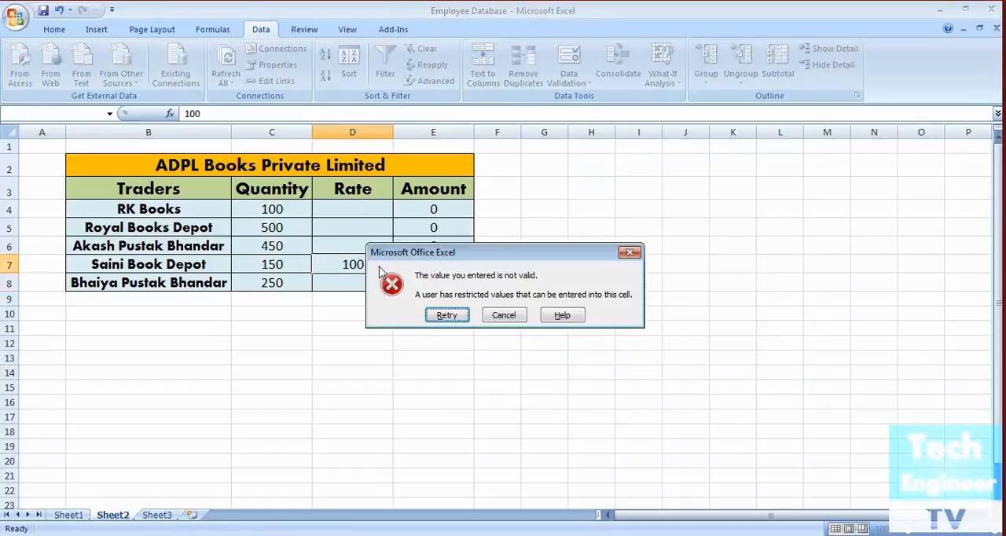
pyautogui.click(505, 314)
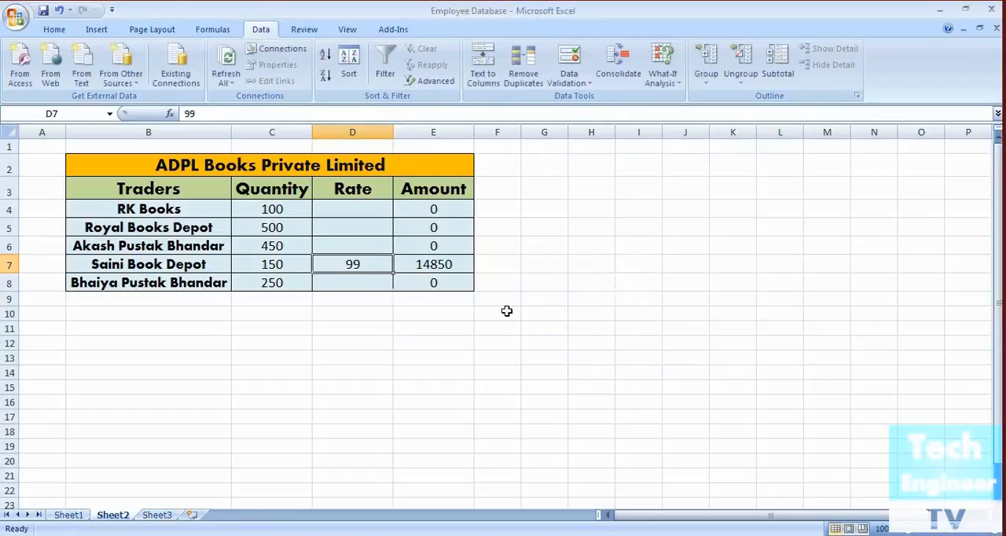
pyautogui.write('101')
pyautogui.press('Return')
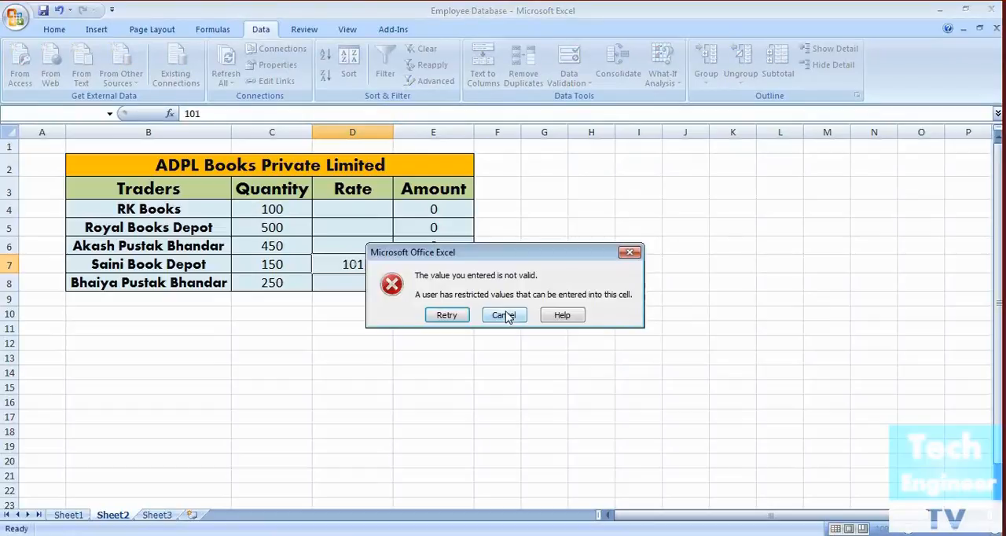
pyautogui.click(504, 315)
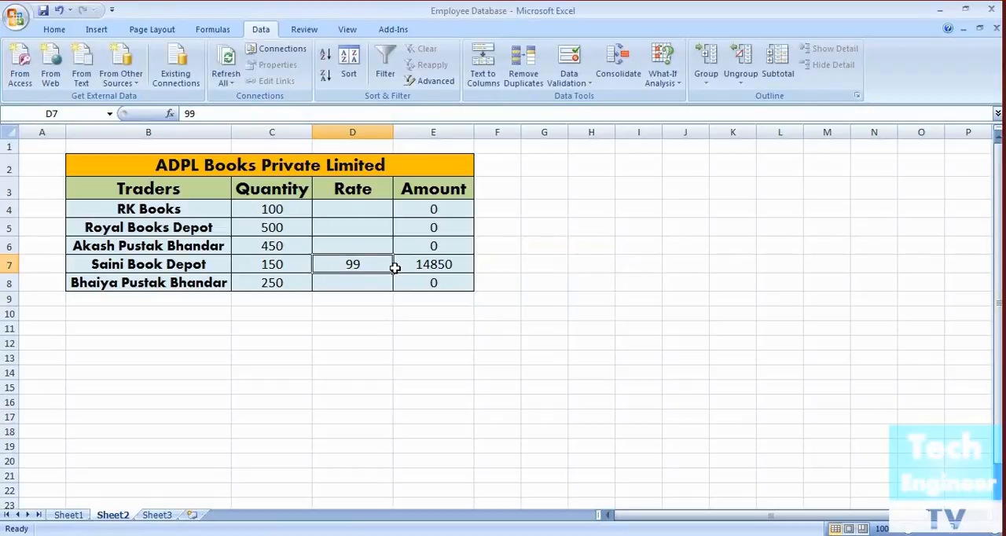
# Change the validation rule of D8 to accept only decimals greater than or equal to 100
pyautogui.click(351, 281)
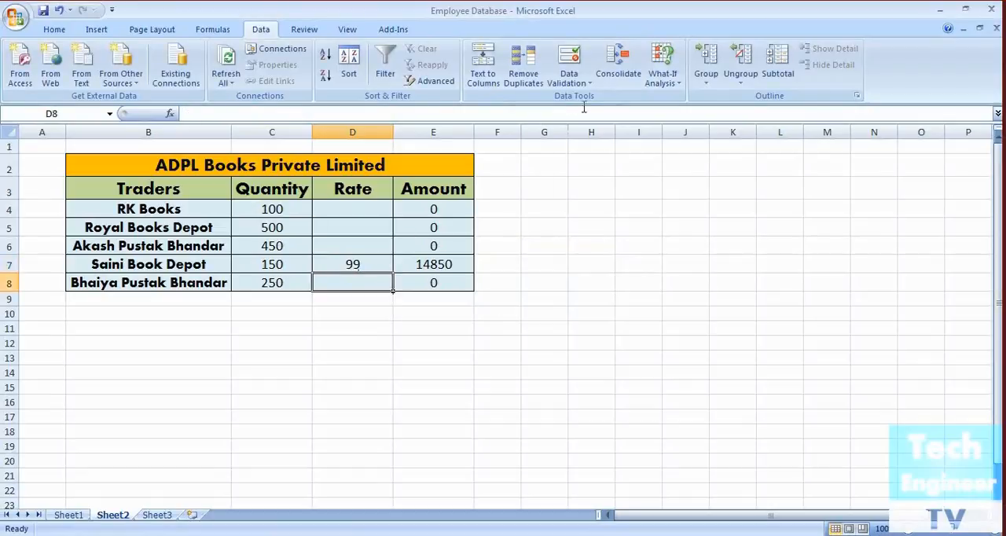
pyautogui.click(569, 74)
pyautogui.click(600, 99)
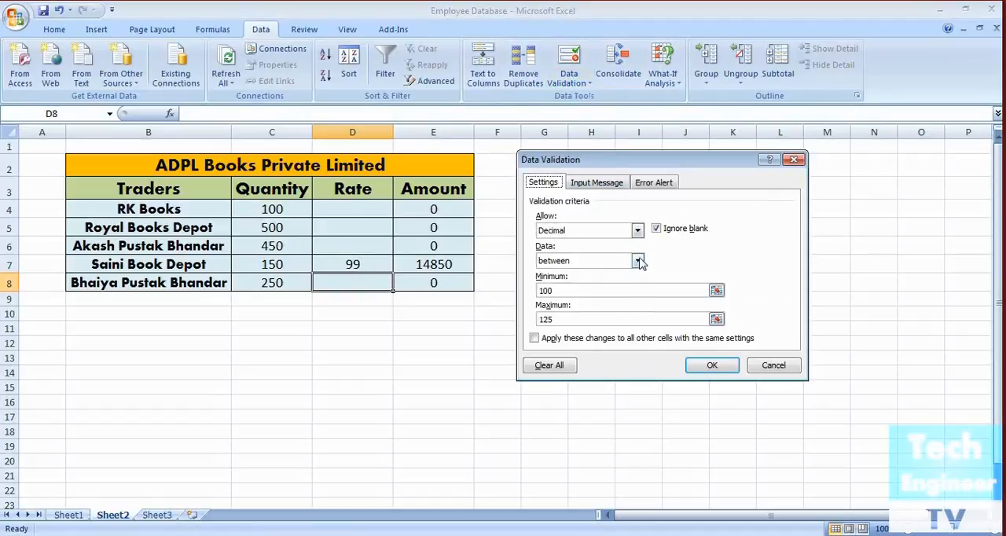
pyautogui.click(637, 260)
pyautogui.click(624, 335)
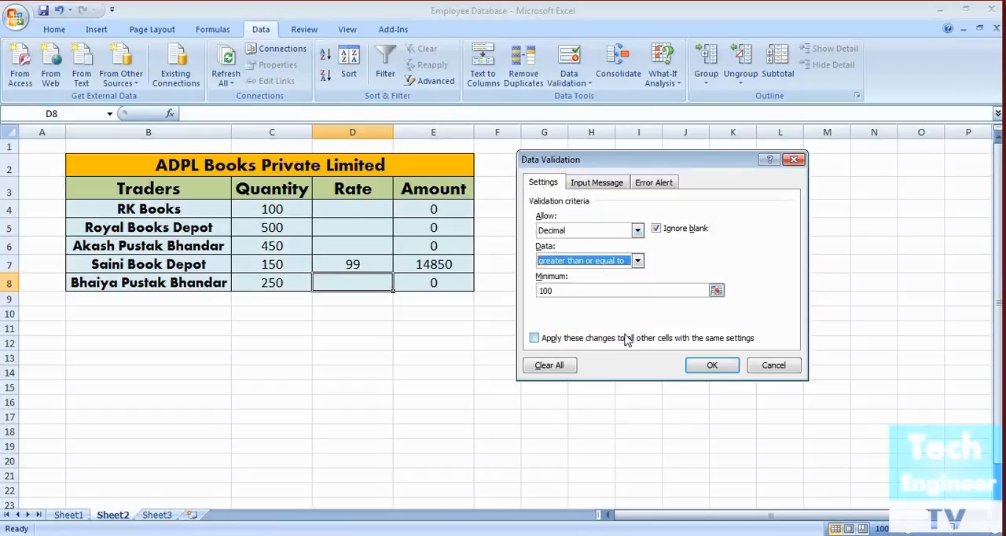
pyautogui.click(719, 368)
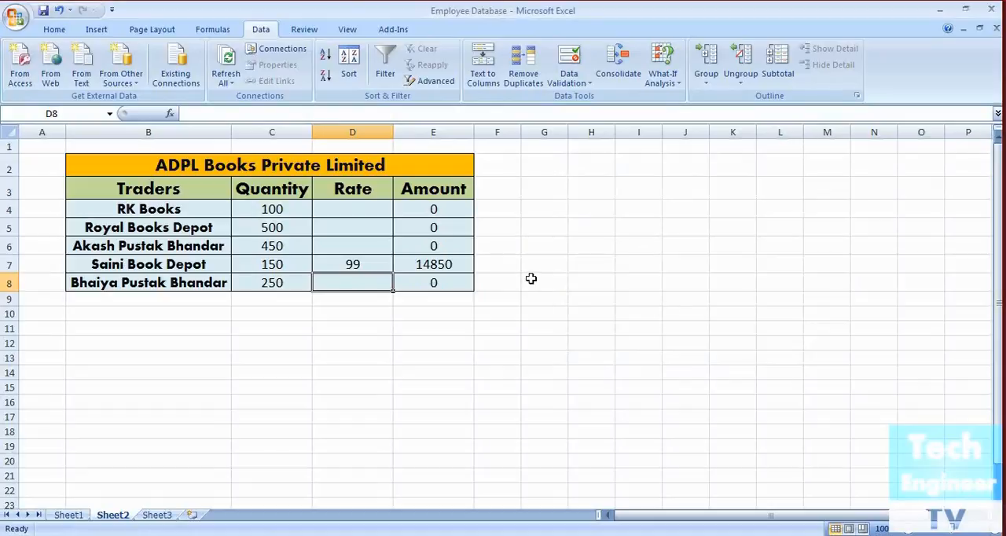
# Test the rule in D8 by entering the rates 100 and 101, and trying 99 before cancelling that entry
pyautogui.write('100')
pyautogui.press('Return')
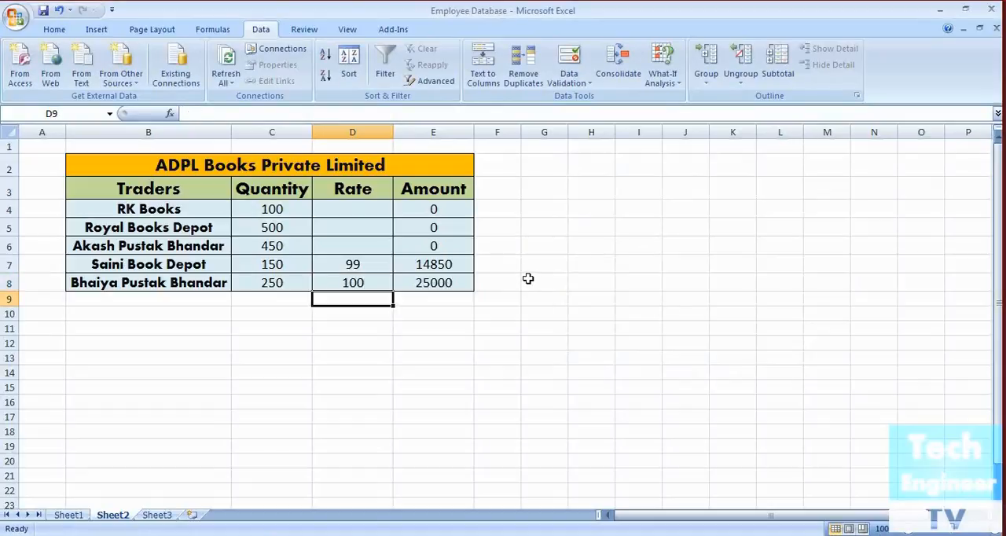
pyautogui.press('Up')
pyautogui.write('101')
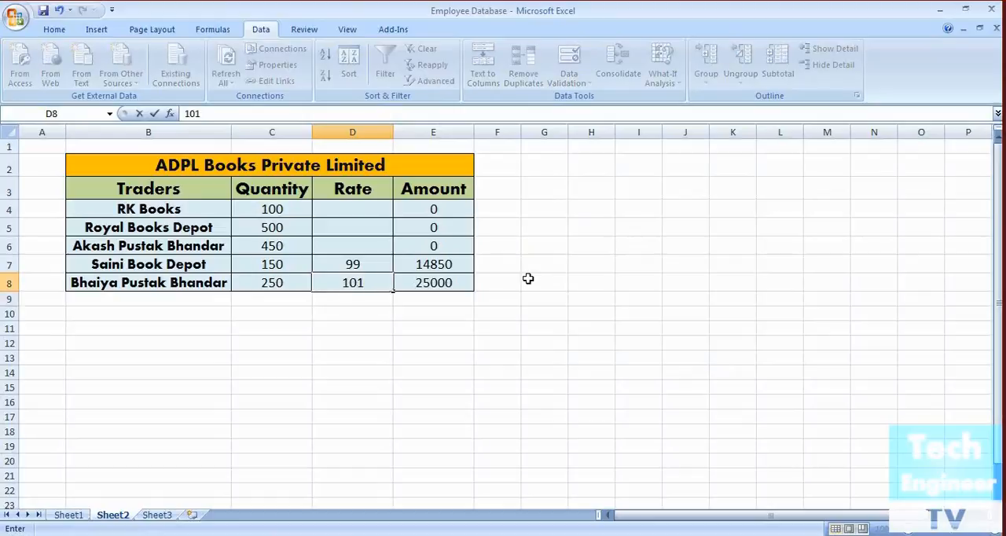
pyautogui.press('Return')
pyautogui.press('Up')
pyautogui.write('99')
pyautogui.press('Return')
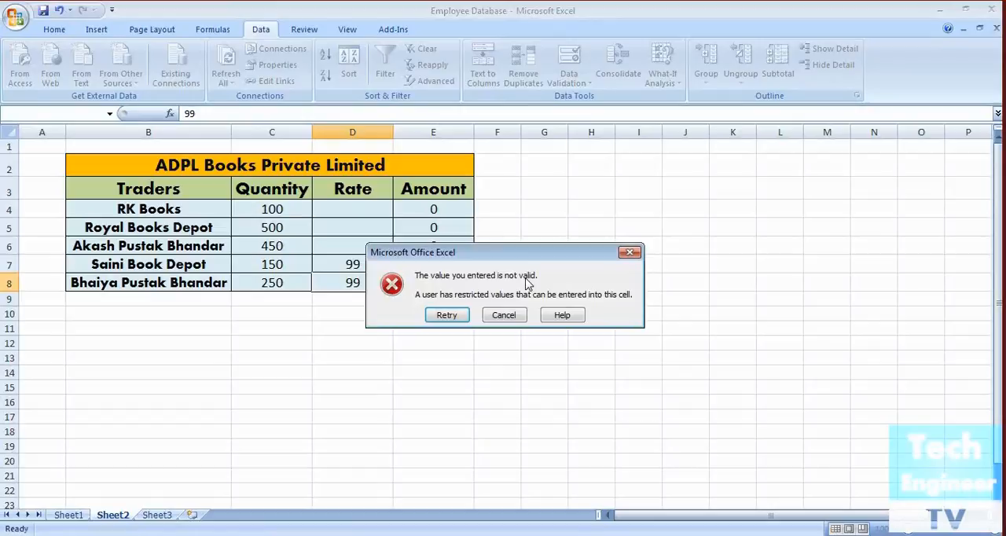
pyautogui.click(503, 315)
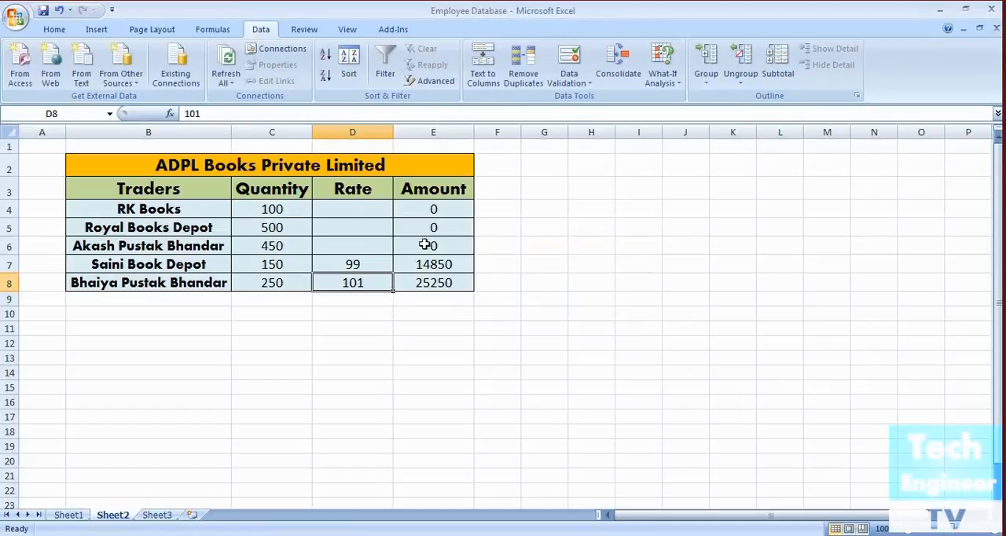
# Review the validation settings of D8 and close them without changes
pyautogui.click(577, 82)
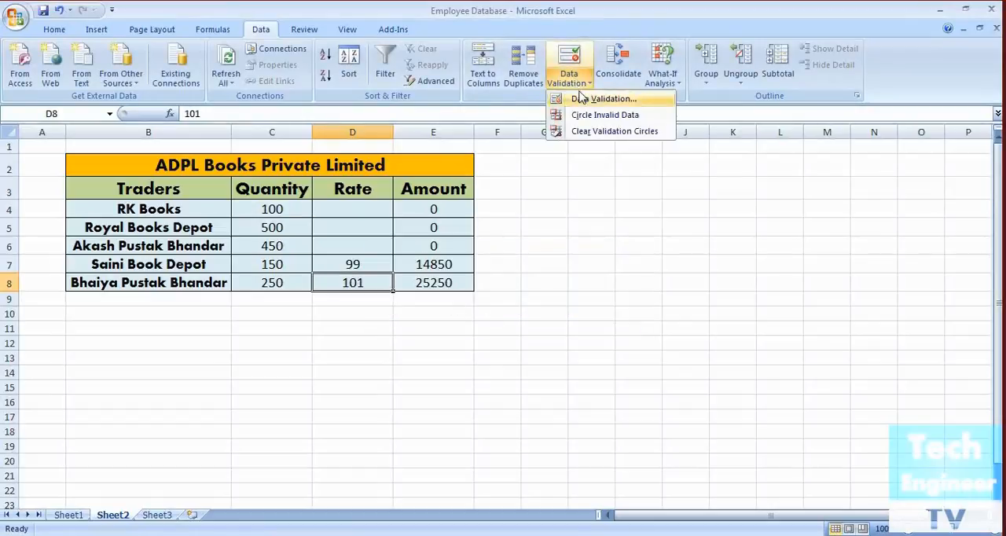
pyautogui.click(585, 100)
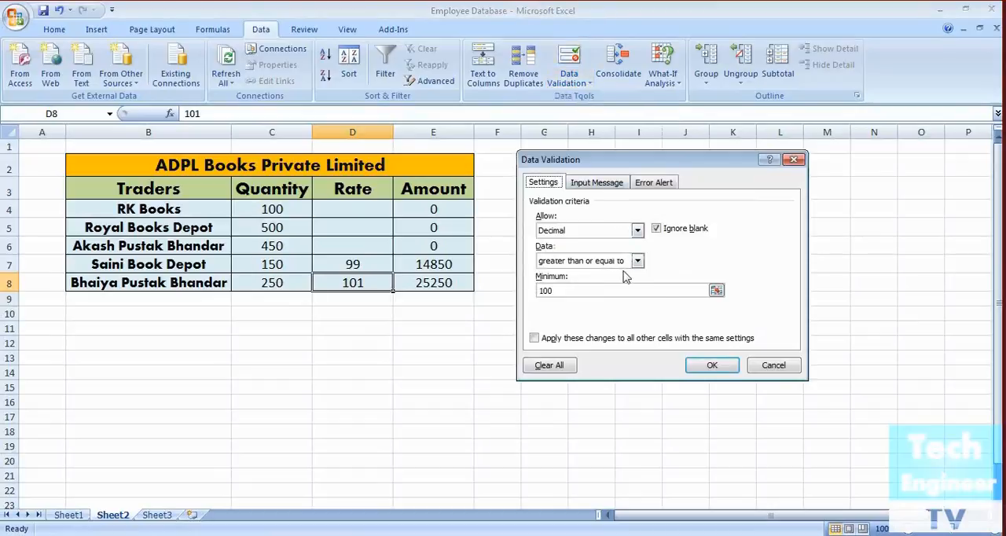
pyautogui.click(773, 366)
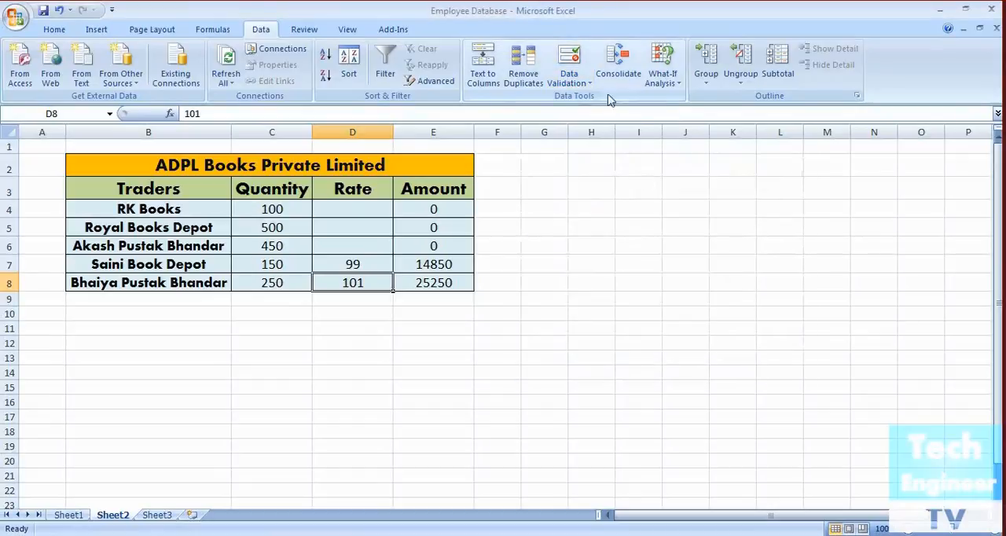
# Clear the validation circles with the rate cells D4 through D8 selected
pyautogui.click(590, 83)
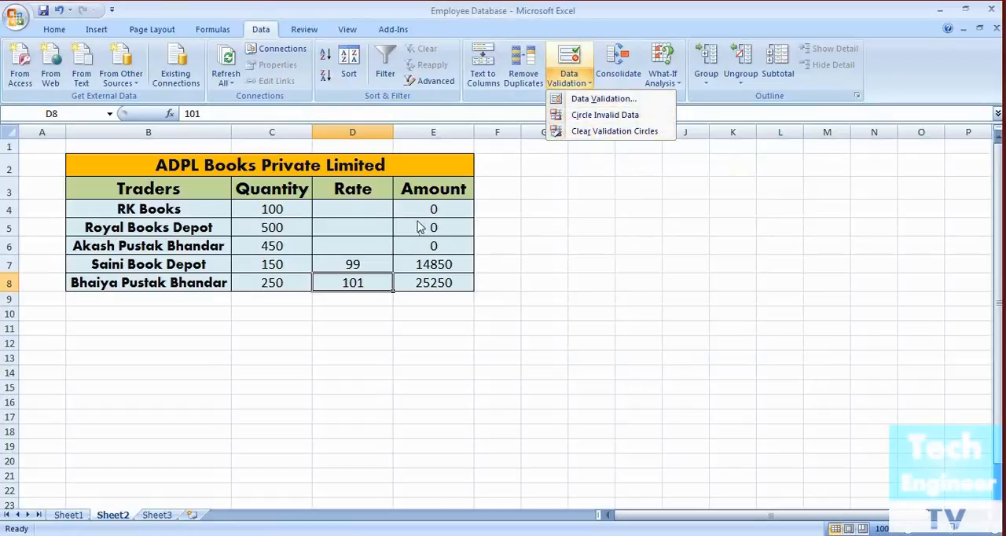
pyautogui.click(369, 206)
pyautogui.moveTo(368, 208); pyautogui.dragTo(367, 280)
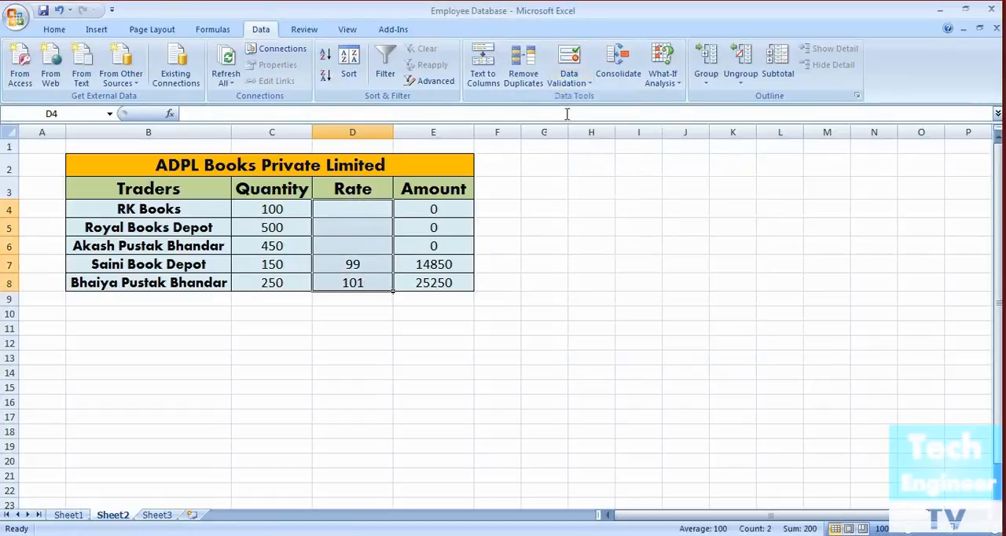
pyautogui.click(590, 82)
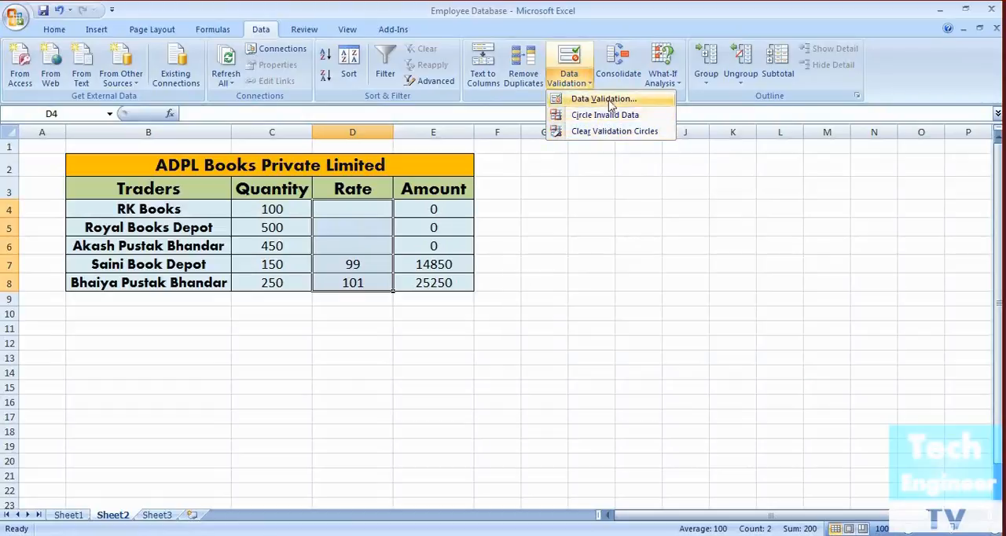
pyautogui.click(603, 128)
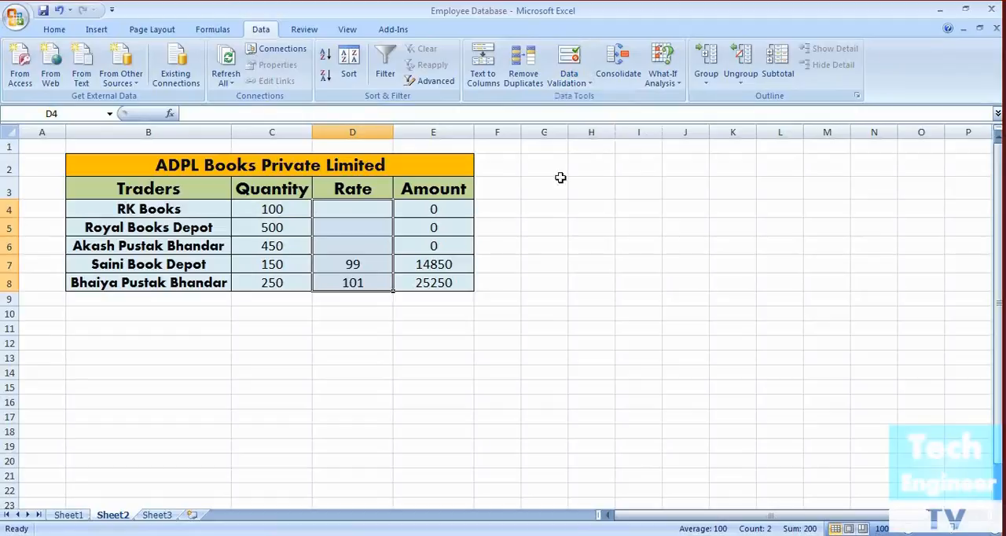
pyautogui.click(355, 225)
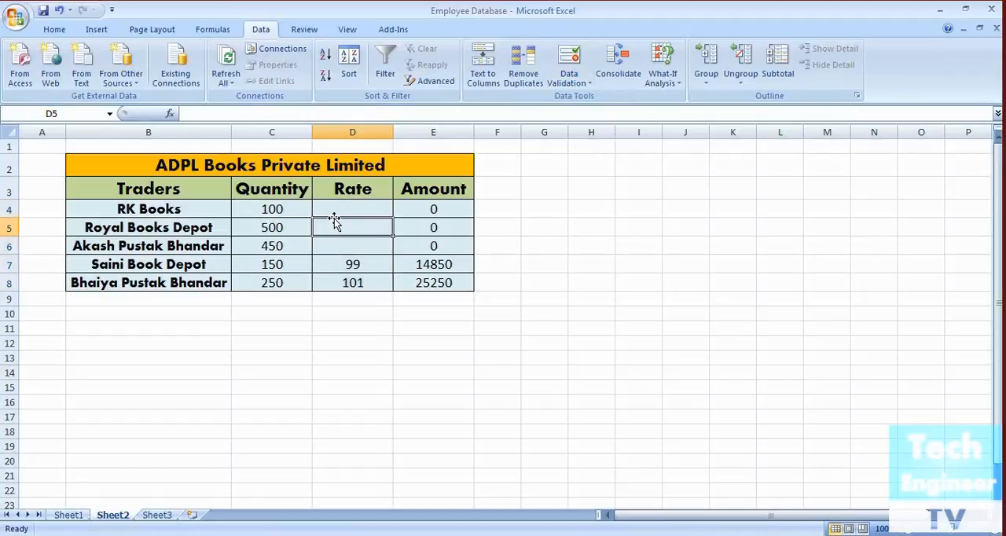
# Check whether D8 is still restricted by trying the rate 99, and cancel the entry
pyautogui.click(355, 287)
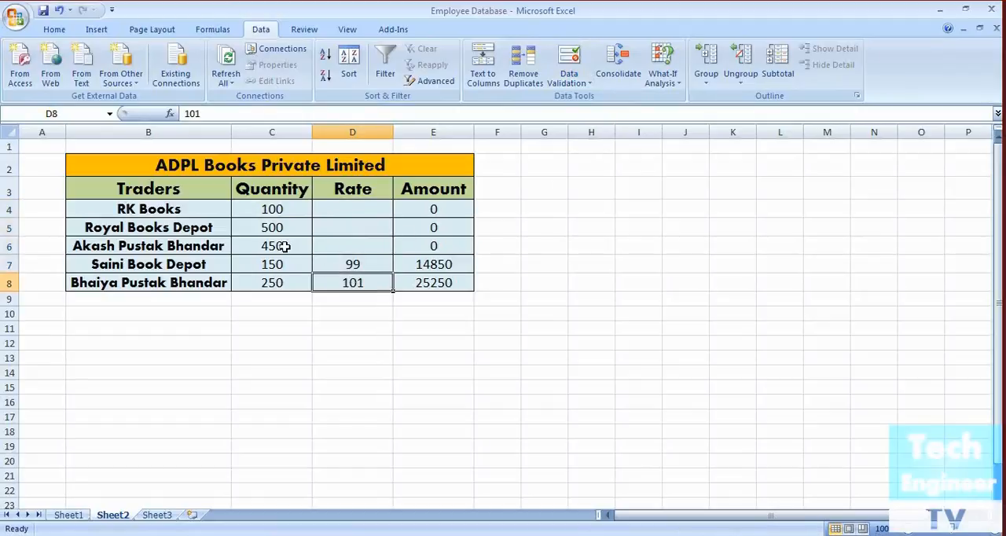
pyautogui.press('BackSpace')
pyautogui.write('99')
pyautogui.press('Return')
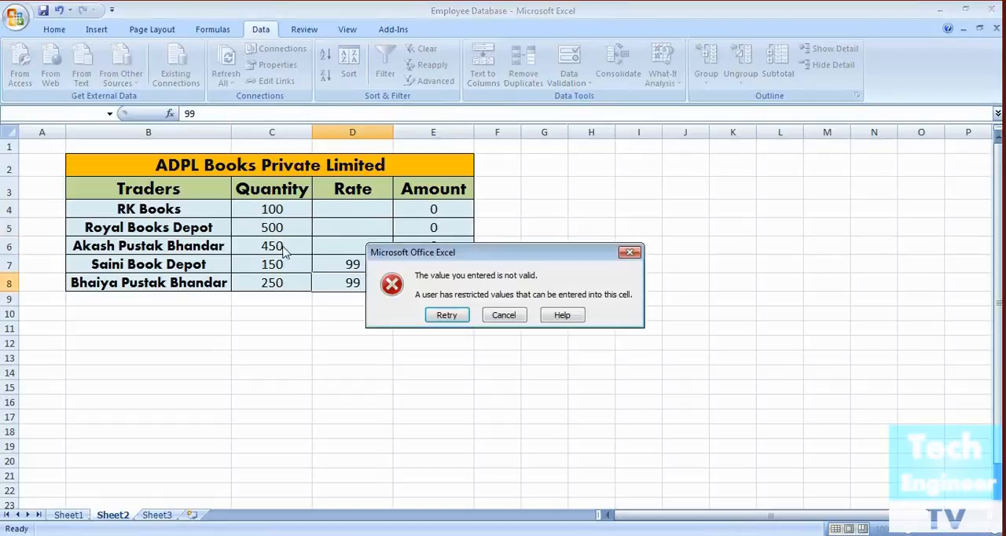
pyautogui.click(510, 318)
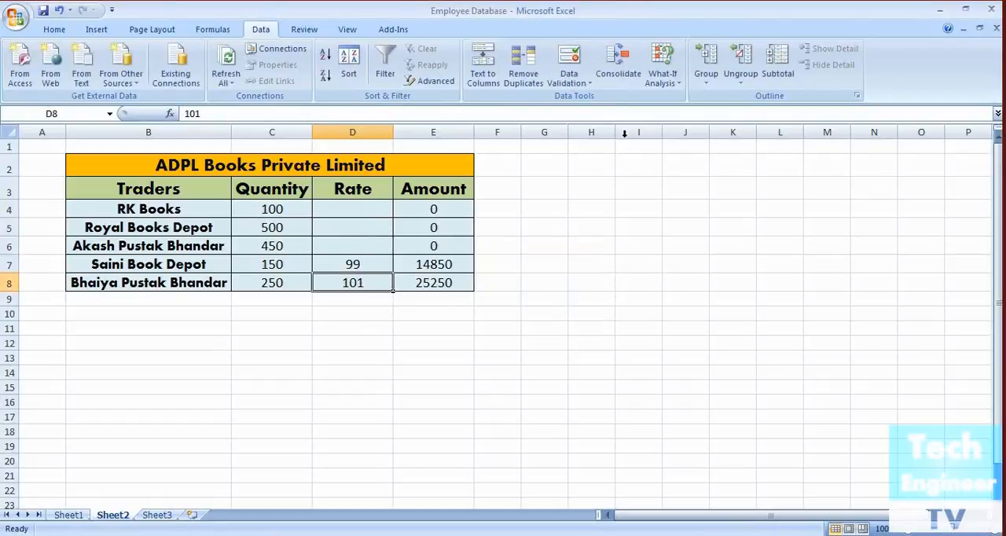
# Remove all validation criteria from D8 and enter the rate 99 in that cell
pyautogui.click(582, 89)
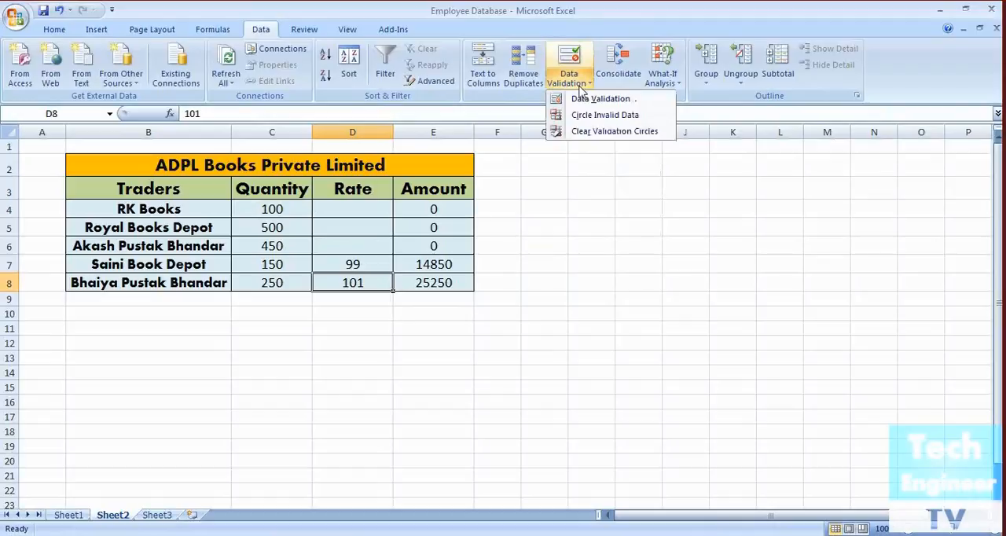
pyautogui.click(591, 100)
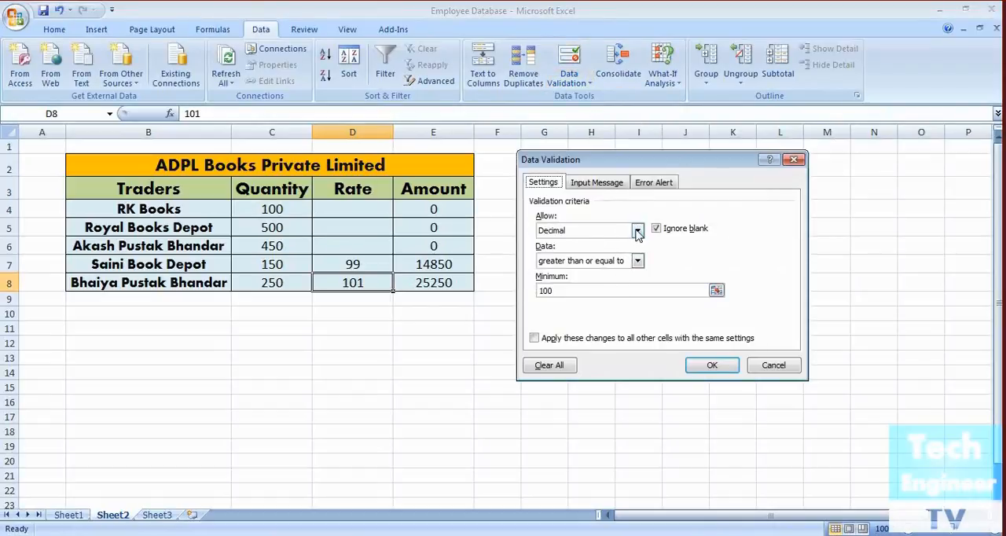
pyautogui.click(561, 367)
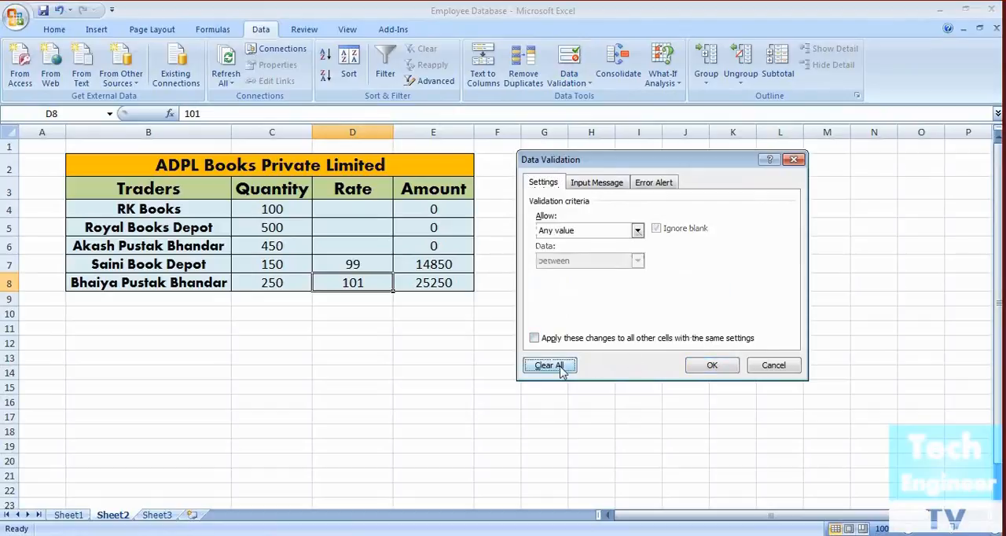
pyautogui.click(711, 365)
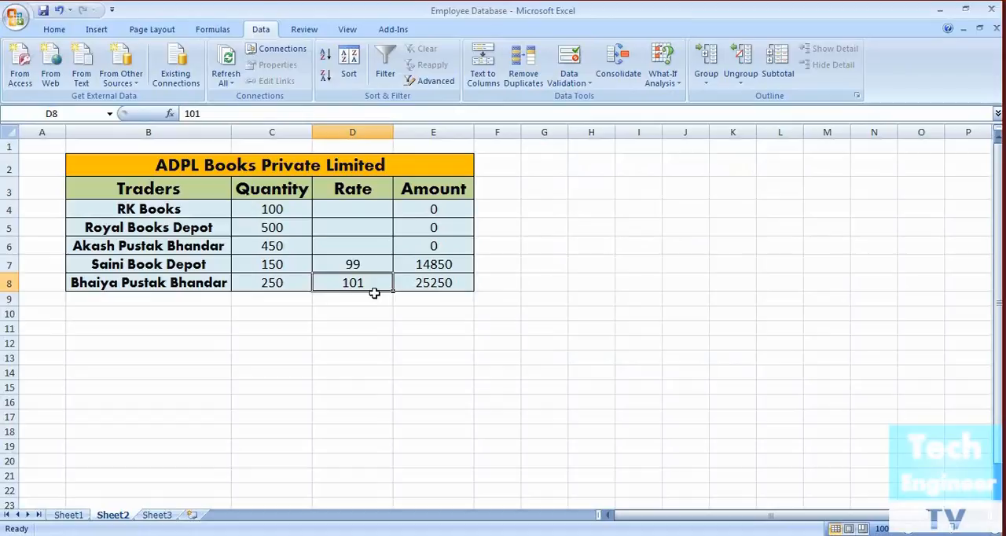
pyautogui.write('99')
pyautogui.press('Return')
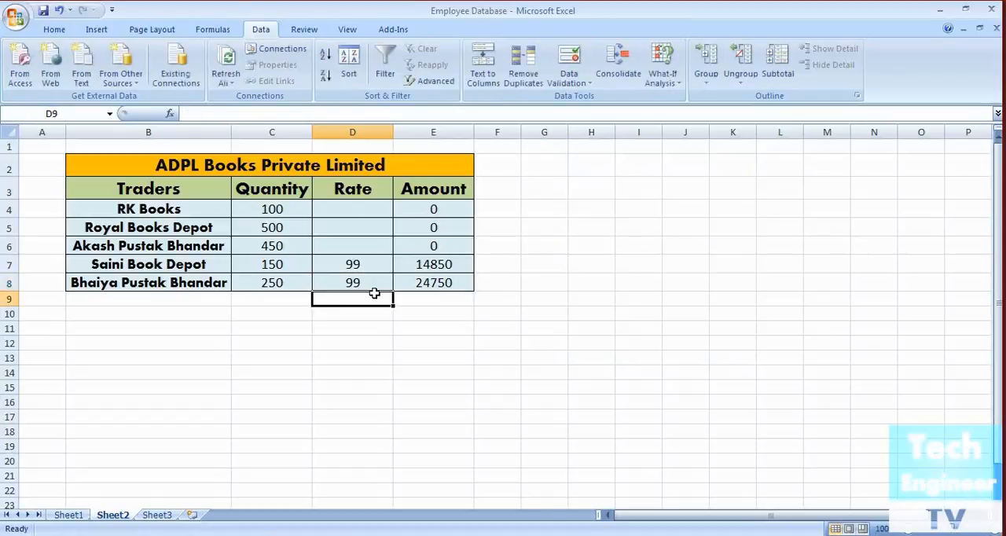